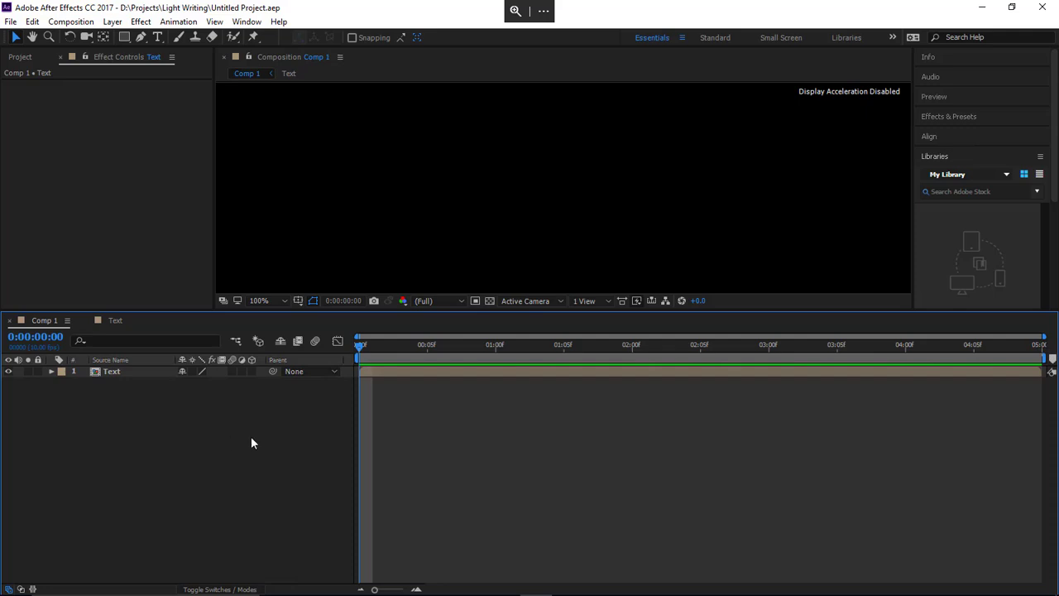
Step: Play the finished Comp 1 preview and stop it around 0:00:03:06
{"action": "key", "text": "space"}
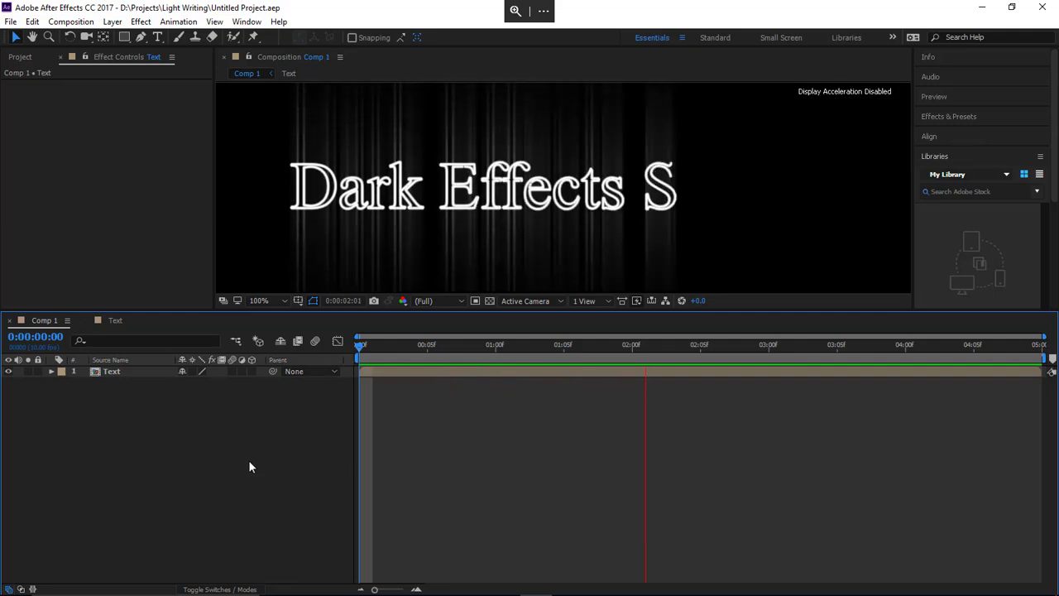
{"action": "key", "text": "space"}
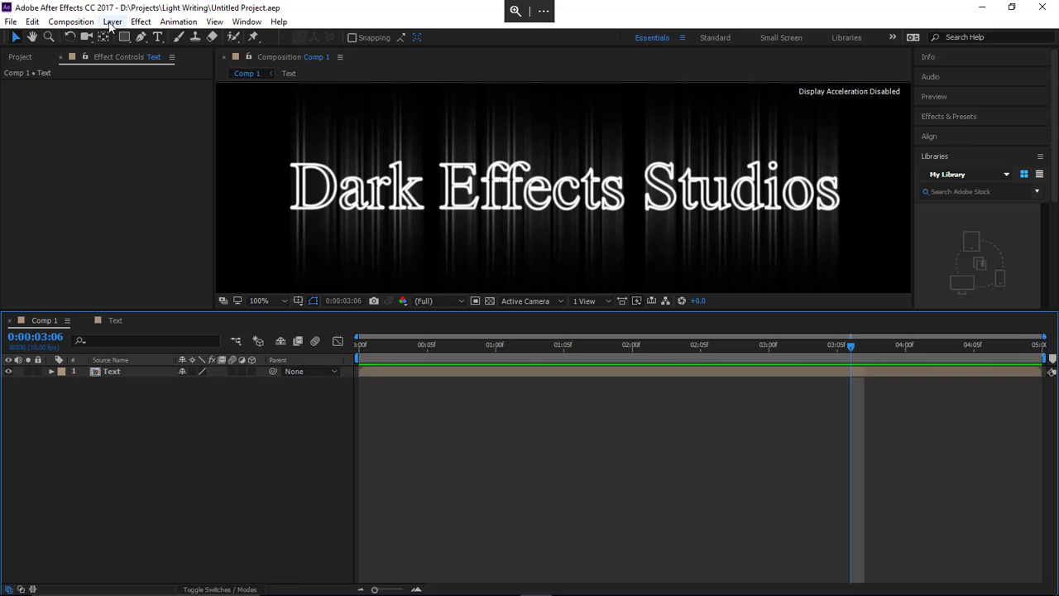
Step: Create a new 1280×720 composition, Comp 2, with the default settings
{"action": "left_click", "coordinate": [70, 22]}
{"action": "left_click", "coordinate": [78, 37]}
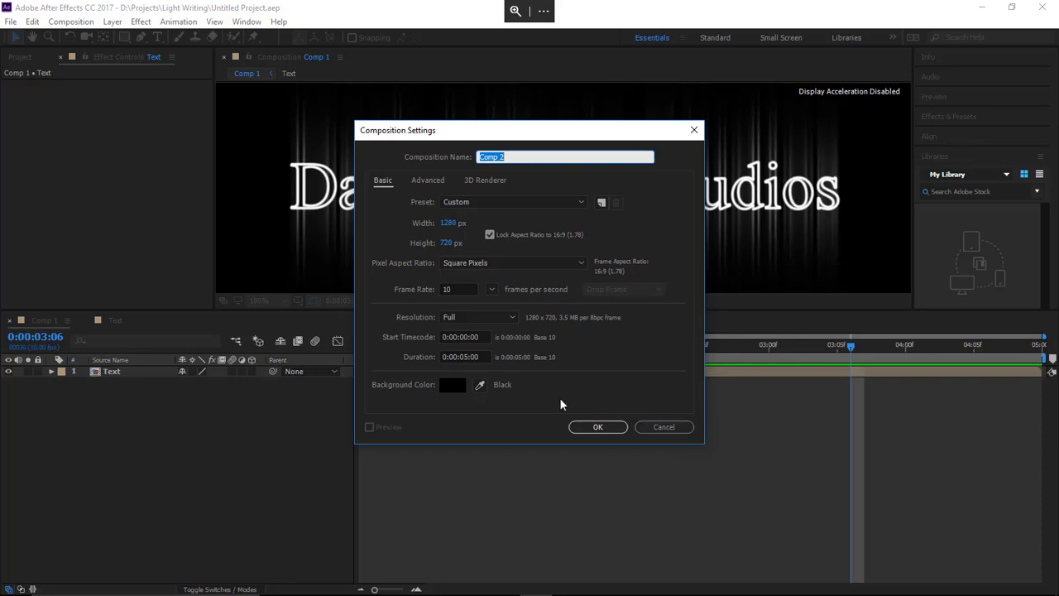
{"action": "left_click", "coordinate": [609, 427]}
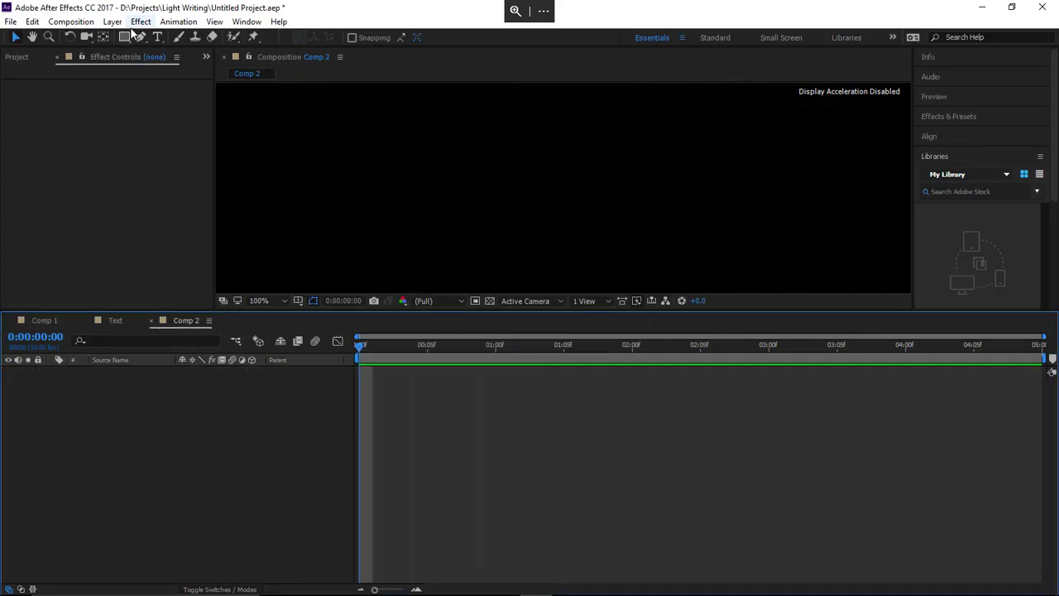
Step: Type 'Dark Effects Studios' in the viewer and set its font to Times New Roman
{"action": "left_click", "coordinate": [157, 36]}
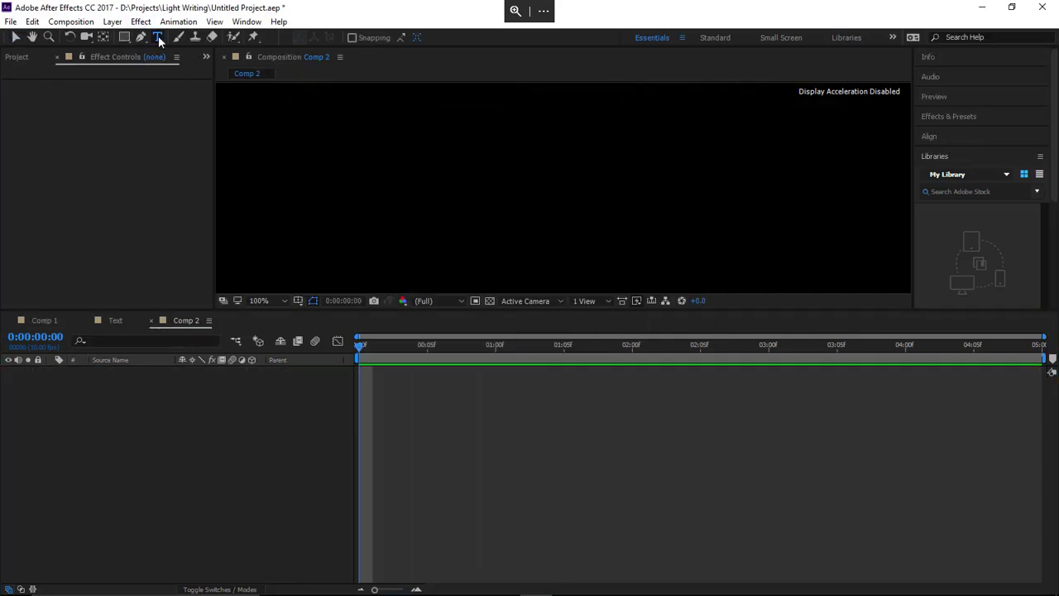
{"action": "left_click", "coordinate": [312, 198]}
{"action": "type", "text": "Dark Effects Studios"}
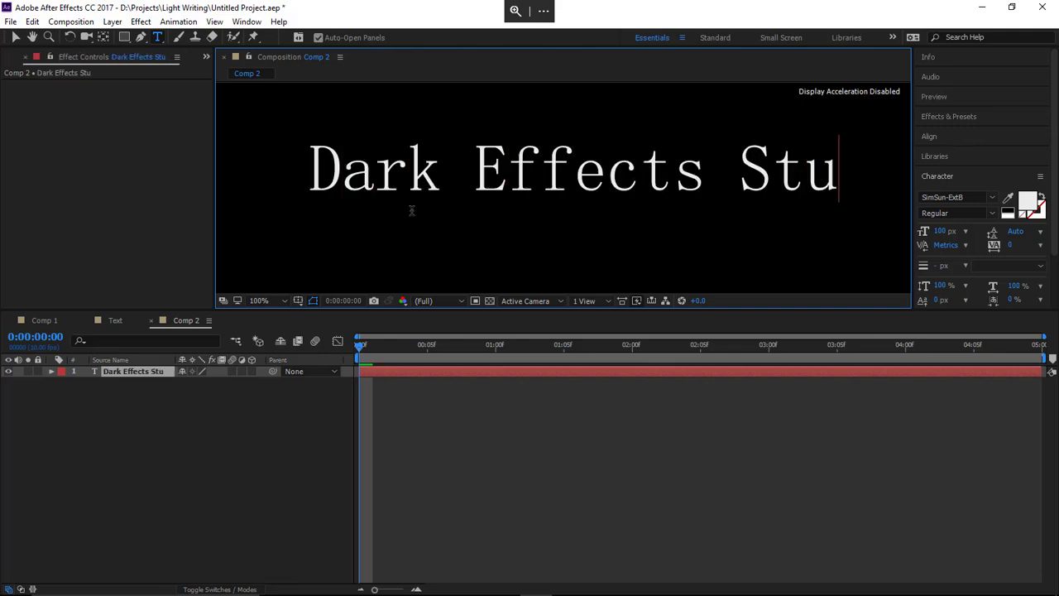
{"action": "left_click", "coordinate": [321, 169]}
{"action": "left_click_drag", "start_coordinate": [321, 170], "coordinate": [928, 170]}
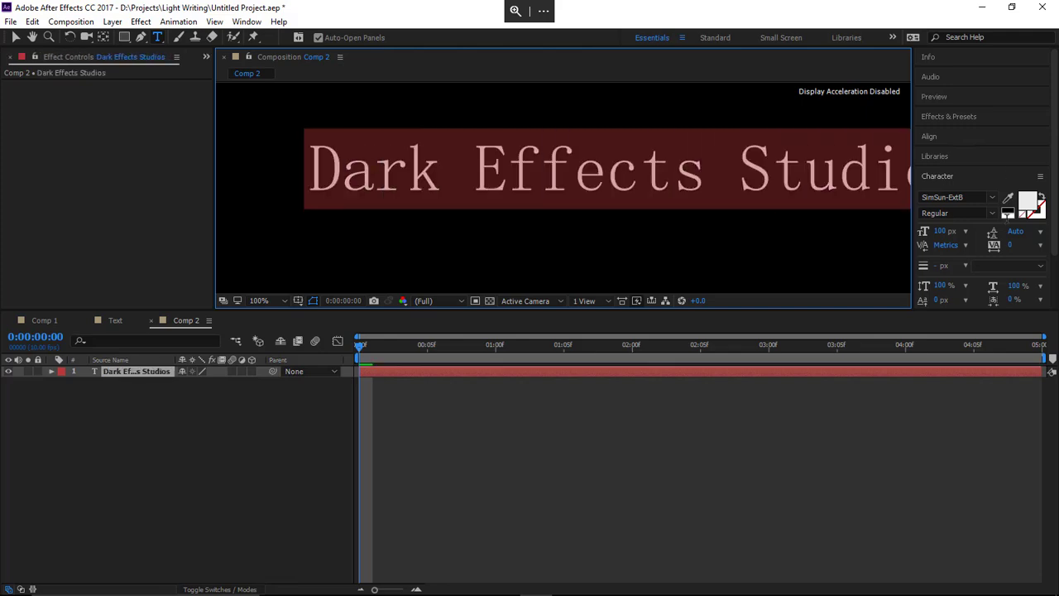
{"action": "left_click", "coordinate": [992, 197]}
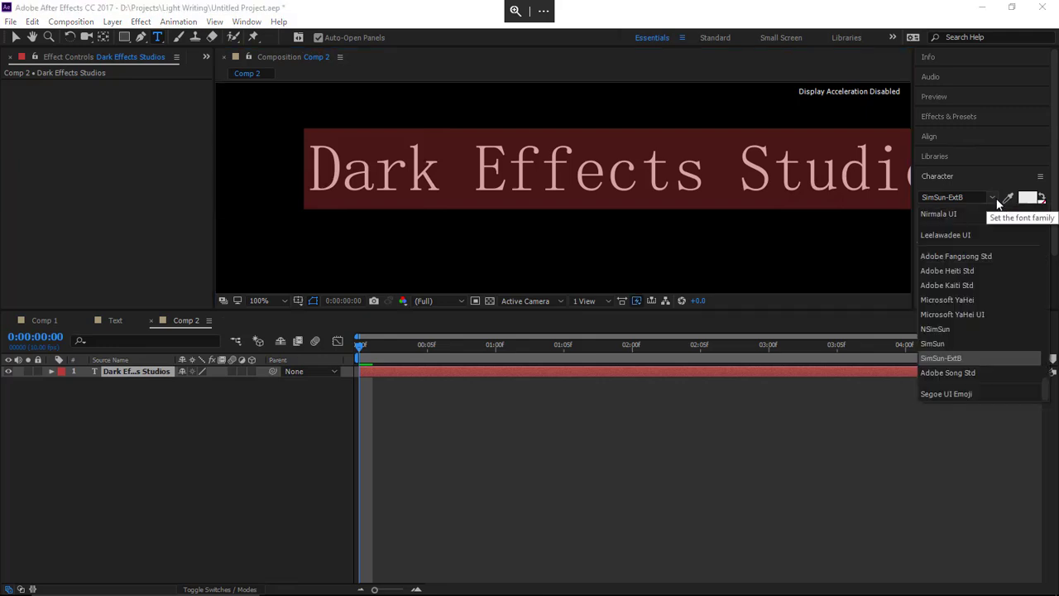
{"action": "type", "text": "Times New Roman"}
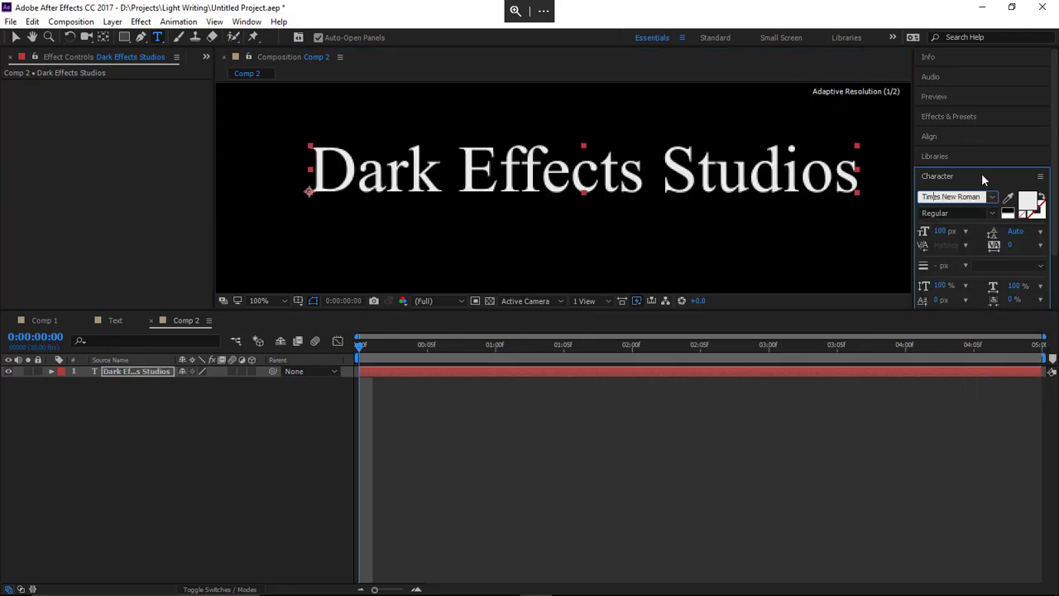
{"action": "left_click", "coordinate": [297, 300]}
Step: Show the title/action safe guides and move the text left and down to centre it
{"action": "left_click", "coordinate": [326, 315]}
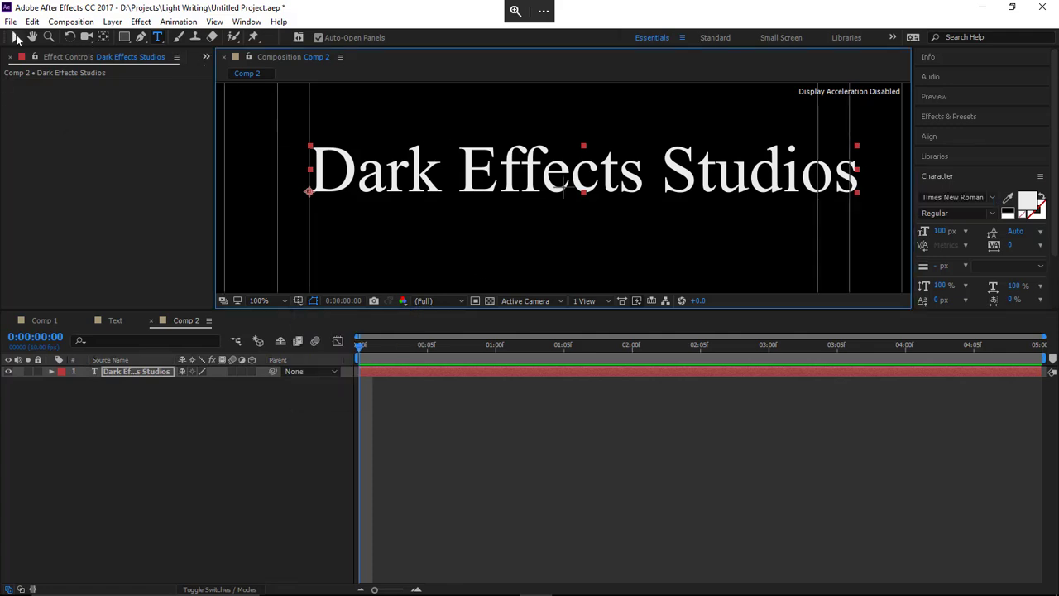
{"action": "left_click", "coordinate": [15, 38]}
{"action": "left_click_drag", "start_coordinate": [582, 174], "coordinate": [562, 189]}
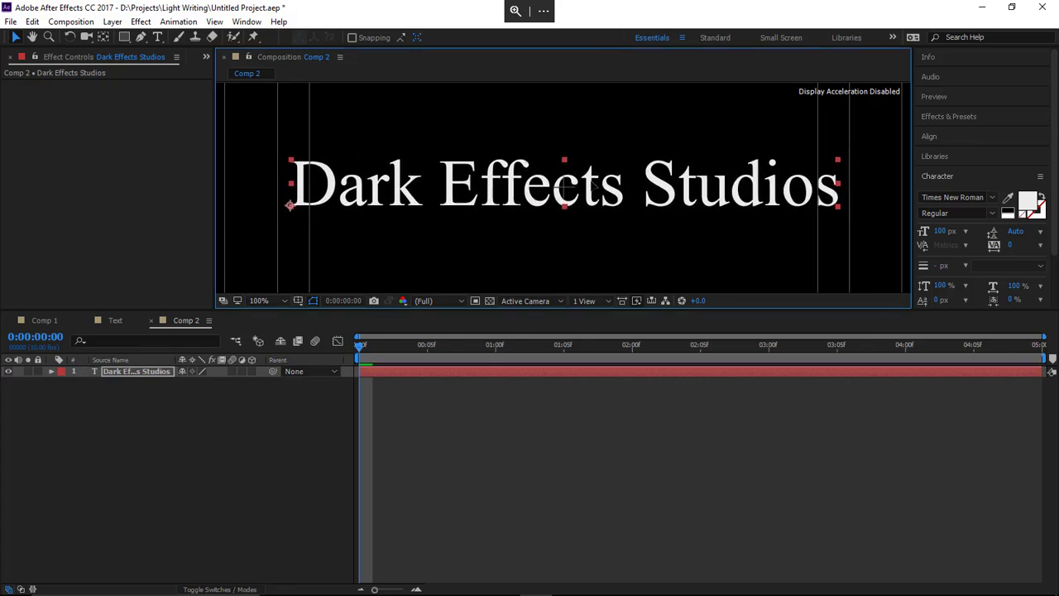
Step: Hide the safe guides and create a Dark Effects Studios Outlines mask layer from the text
{"action": "left_click", "coordinate": [298, 301]}
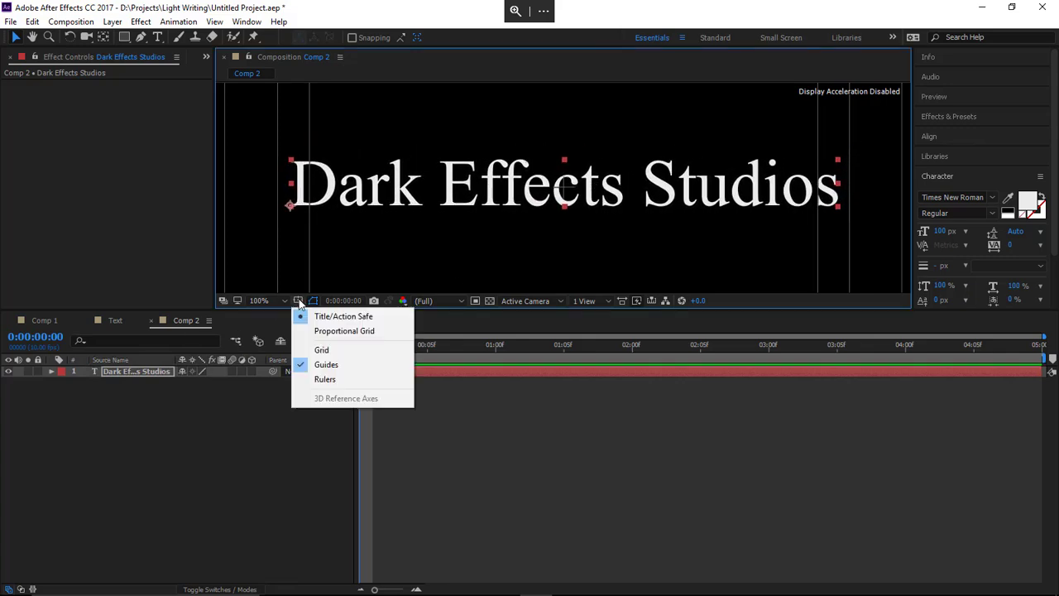
{"action": "left_click", "coordinate": [318, 317]}
{"action": "right_click", "coordinate": [137, 371]}
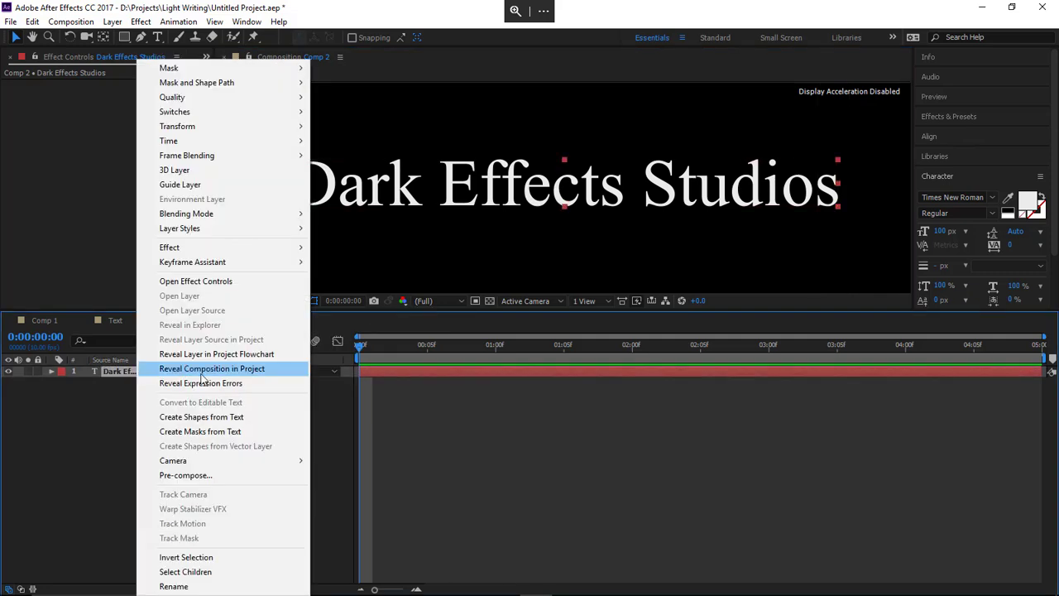
{"action": "left_click", "coordinate": [213, 432]}
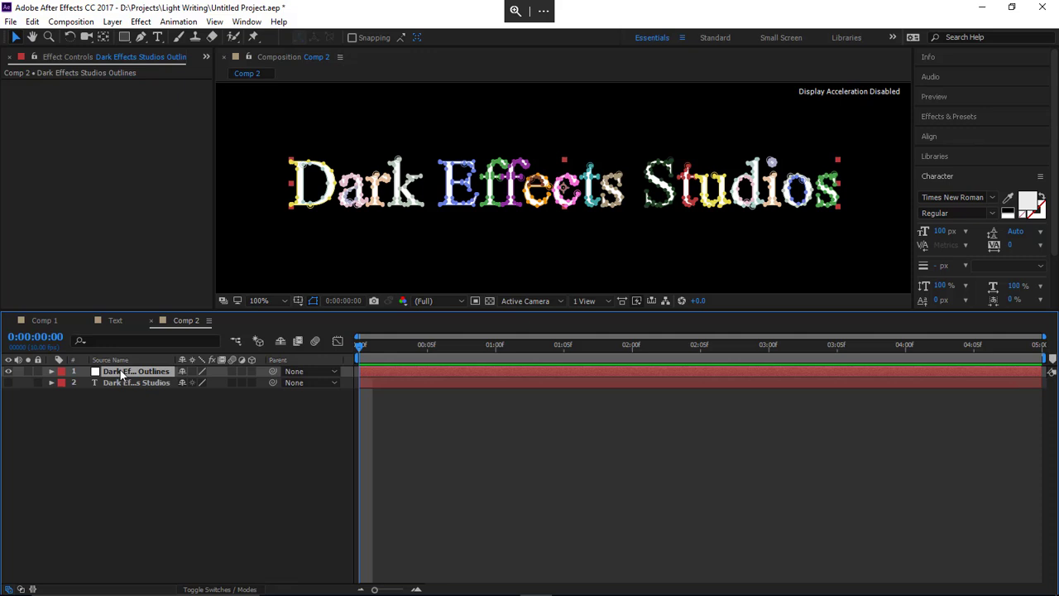
Step: Add a null object layer and rename it 'Controller'
{"action": "left_click", "coordinate": [119, 23]}
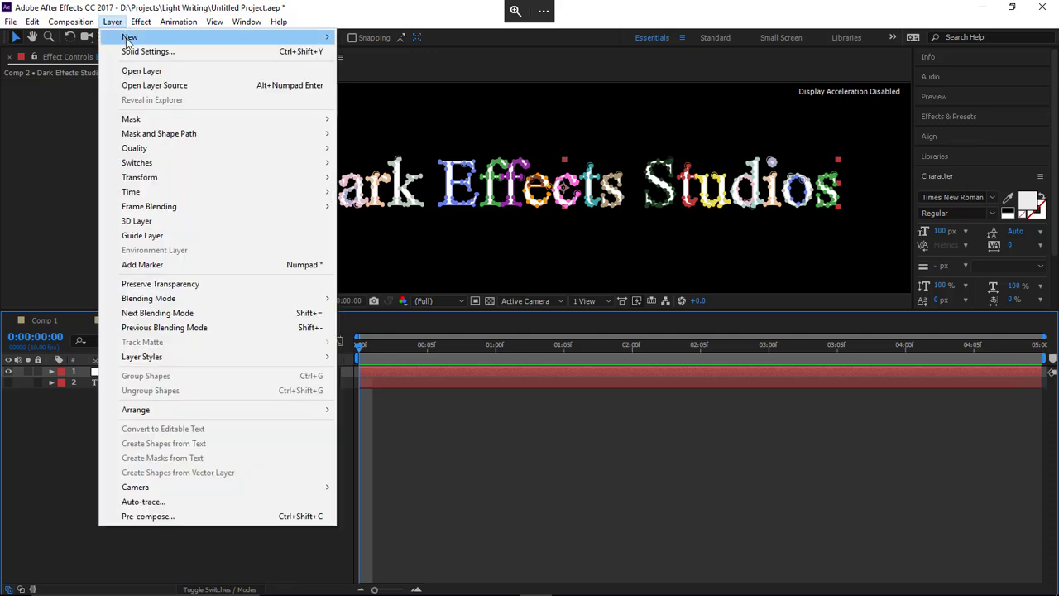
{"action": "mouse_move", "coordinate": [272, 39]}
{"action": "left_click", "coordinate": [399, 96]}
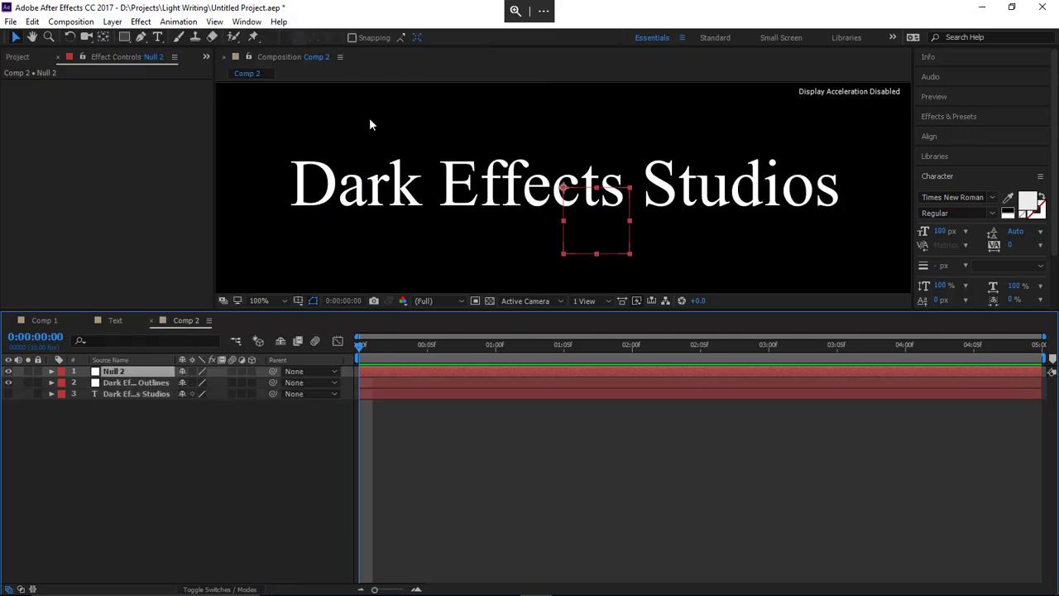
{"action": "key", "text": "Return"}
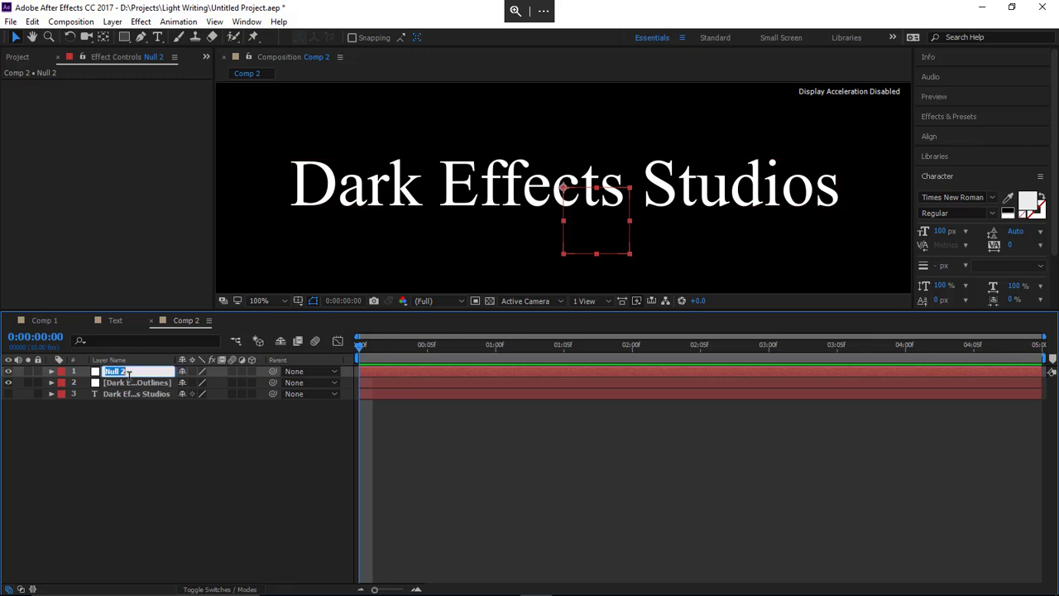
{"action": "type", "text": "Controller"}
{"action": "key", "text": "Return"}
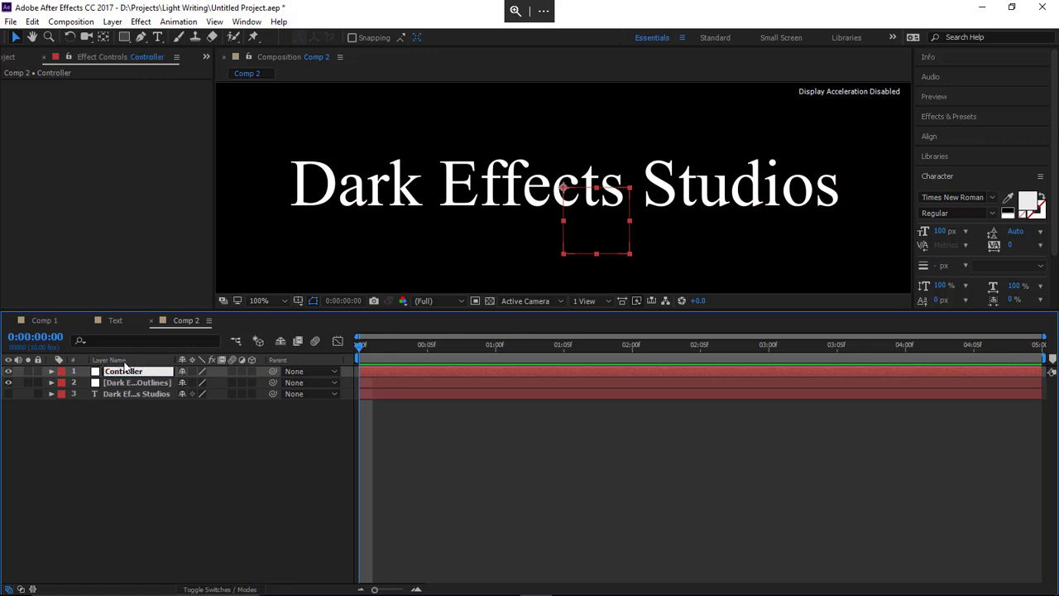
Step: Apply Expression Controls > Slider Control to the Controller layer
{"action": "left_click", "coordinate": [139, 22]}
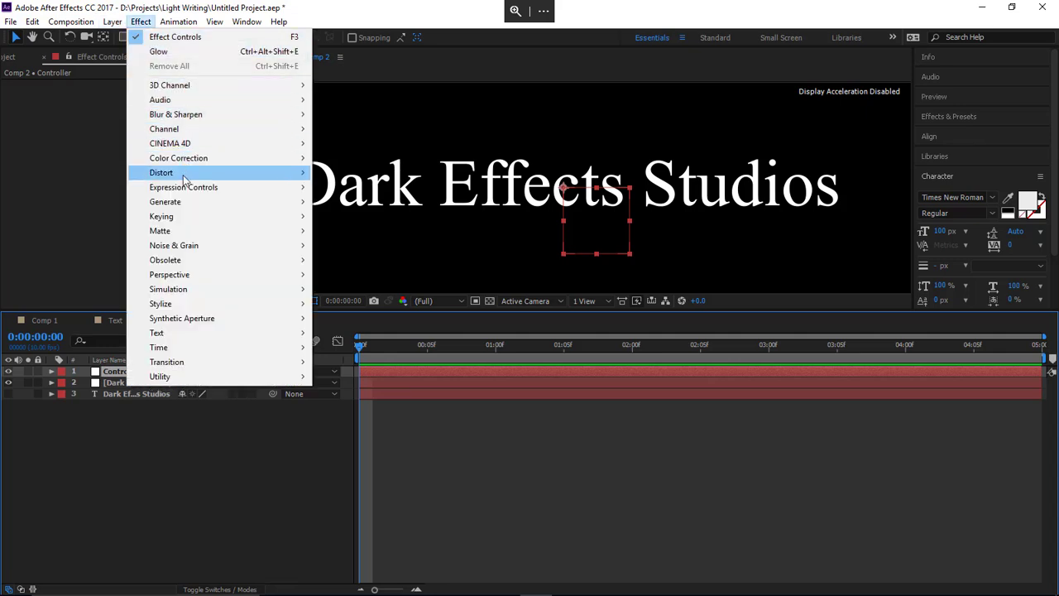
{"action": "mouse_move", "coordinate": [187, 189]}
{"action": "left_click", "coordinate": [356, 276]}
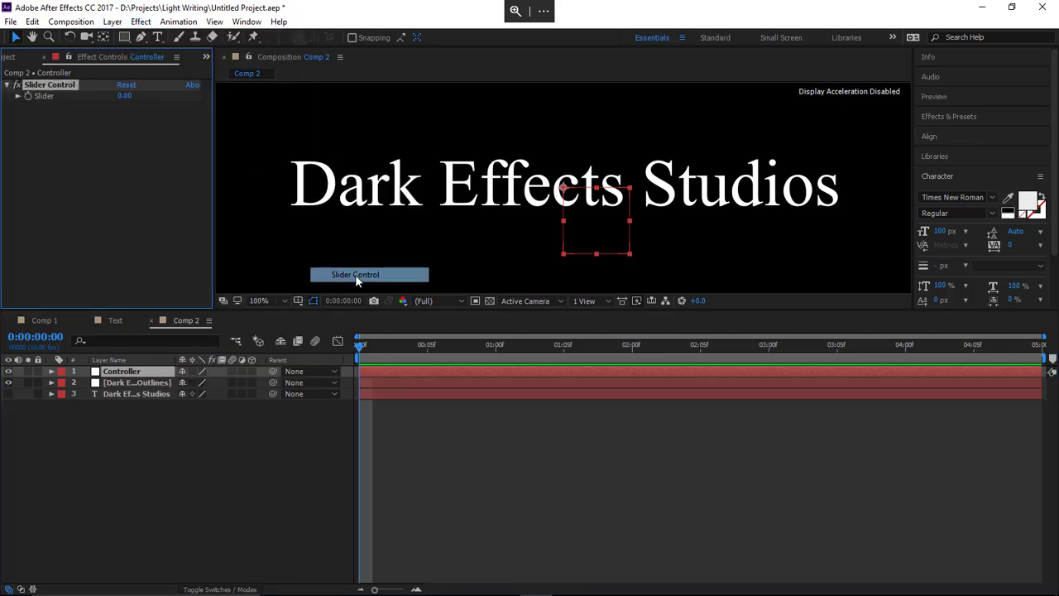
{"action": "left_click", "coordinate": [124, 383]}
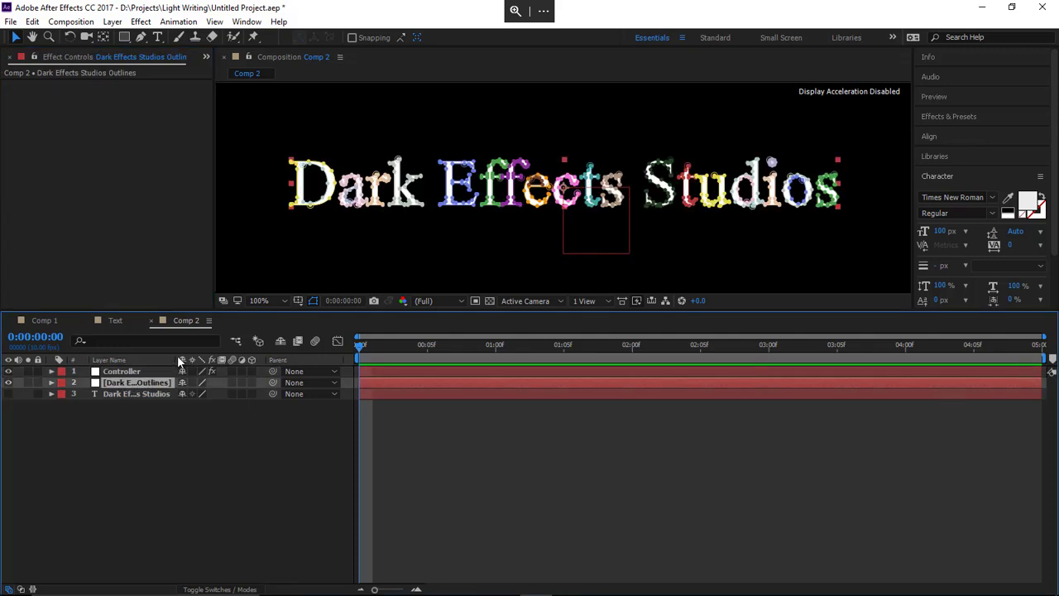
Step: Apply Generate > Stroke to the Dark Effects Studios Outlines layer and expand its settings
{"action": "left_click_drag", "start_coordinate": [179, 359], "coordinate": [242, 360]}
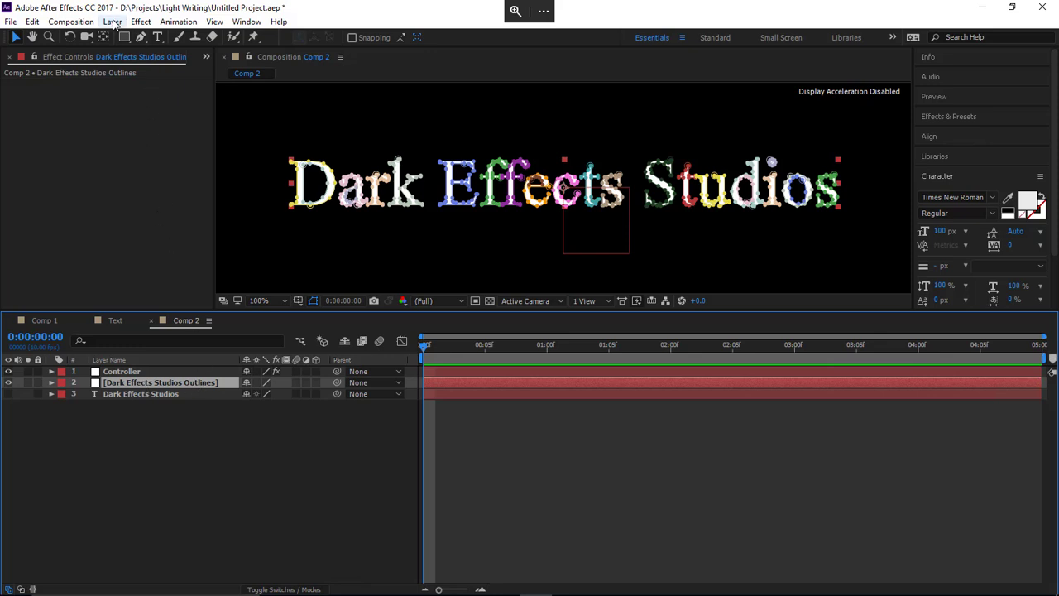
{"action": "left_click", "coordinate": [140, 22]}
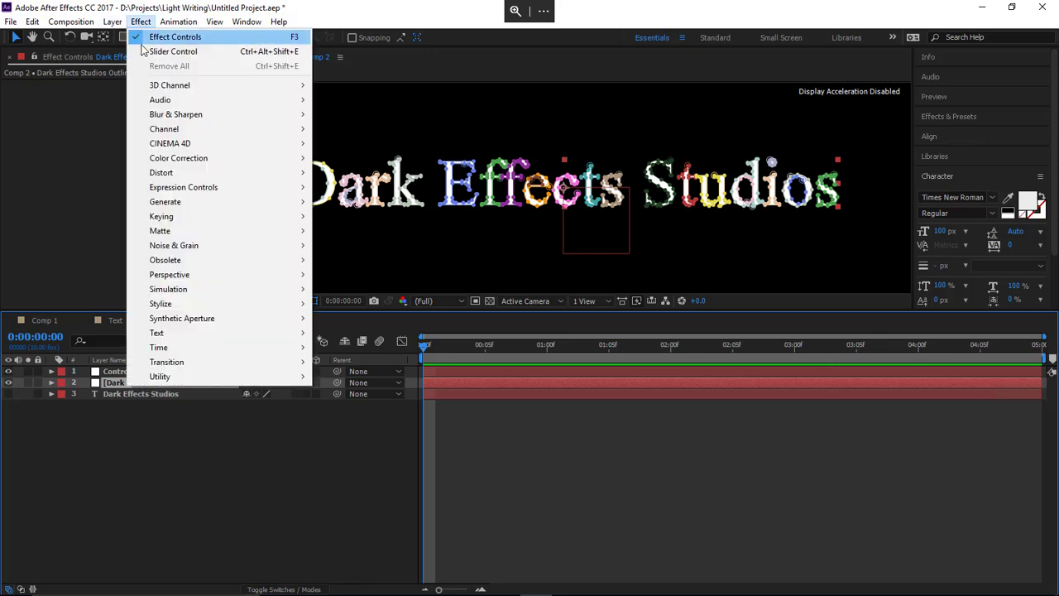
{"action": "mouse_move", "coordinate": [192, 208]}
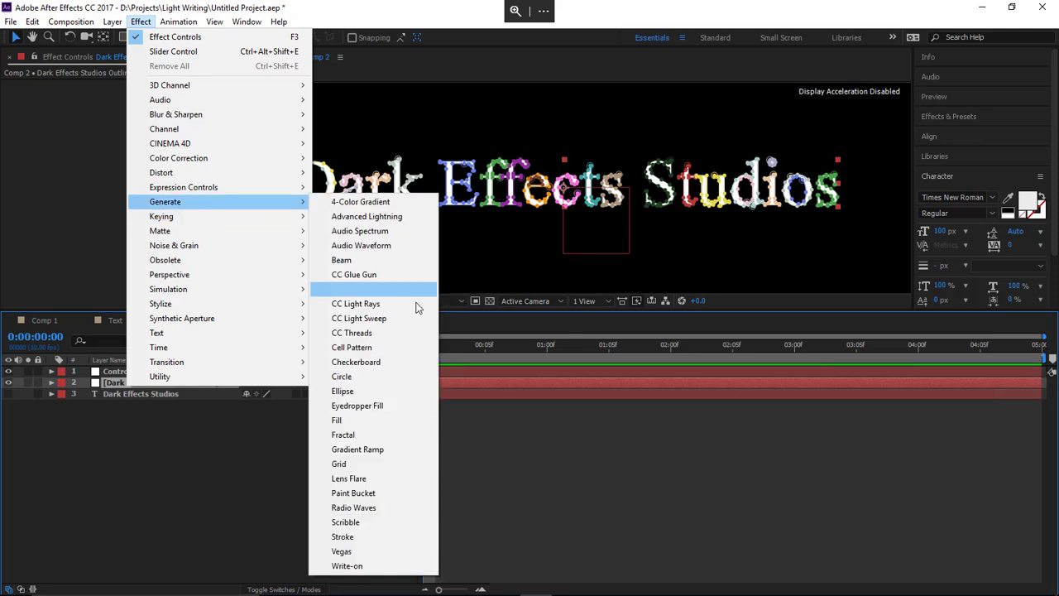
{"action": "left_click", "coordinate": [352, 550]}
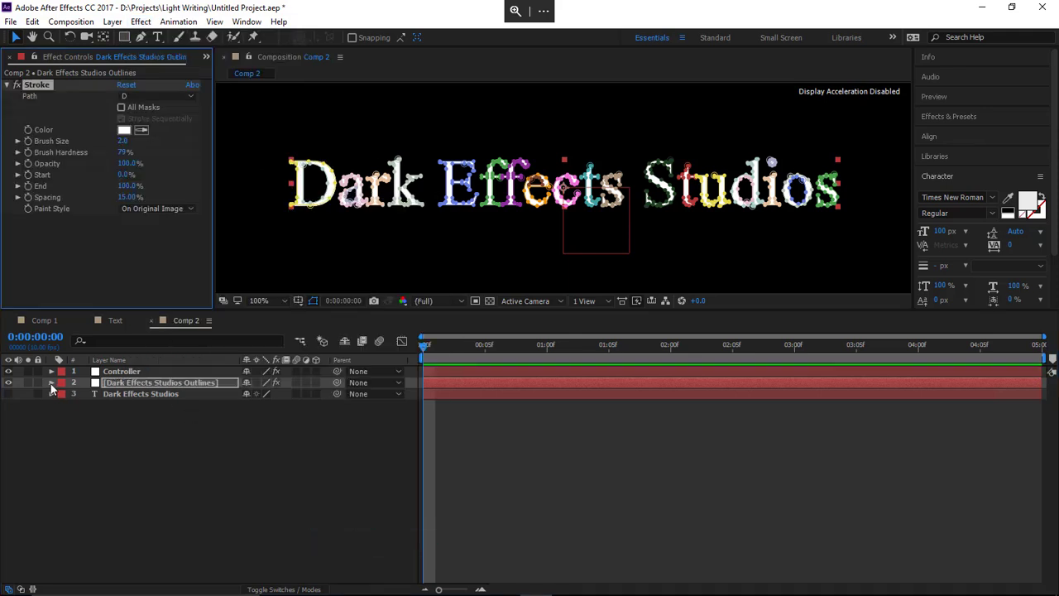
{"action": "key", "text": "e"}
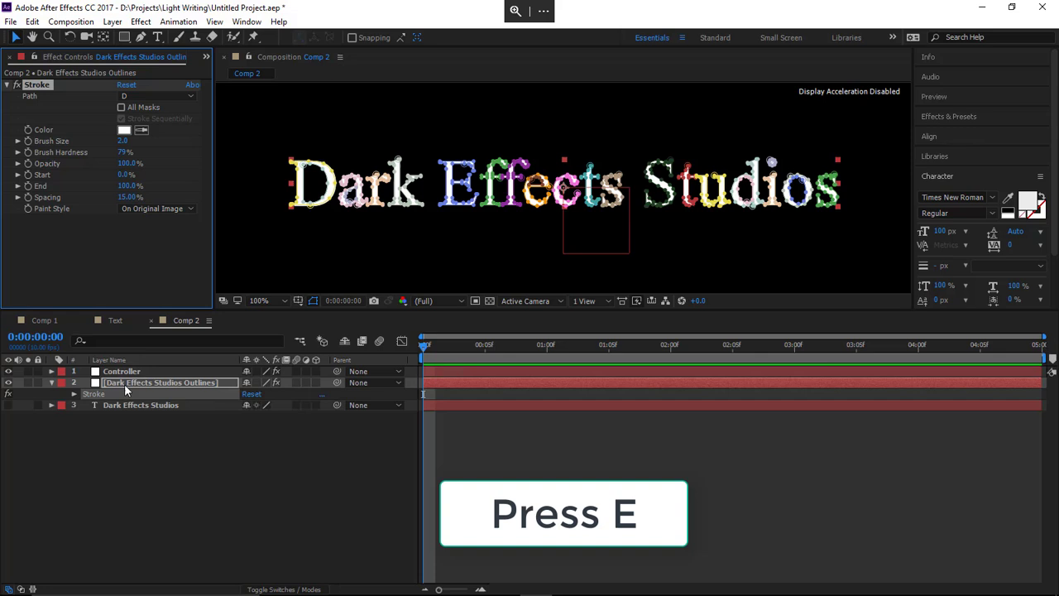
{"action": "left_click", "coordinate": [74, 394]}
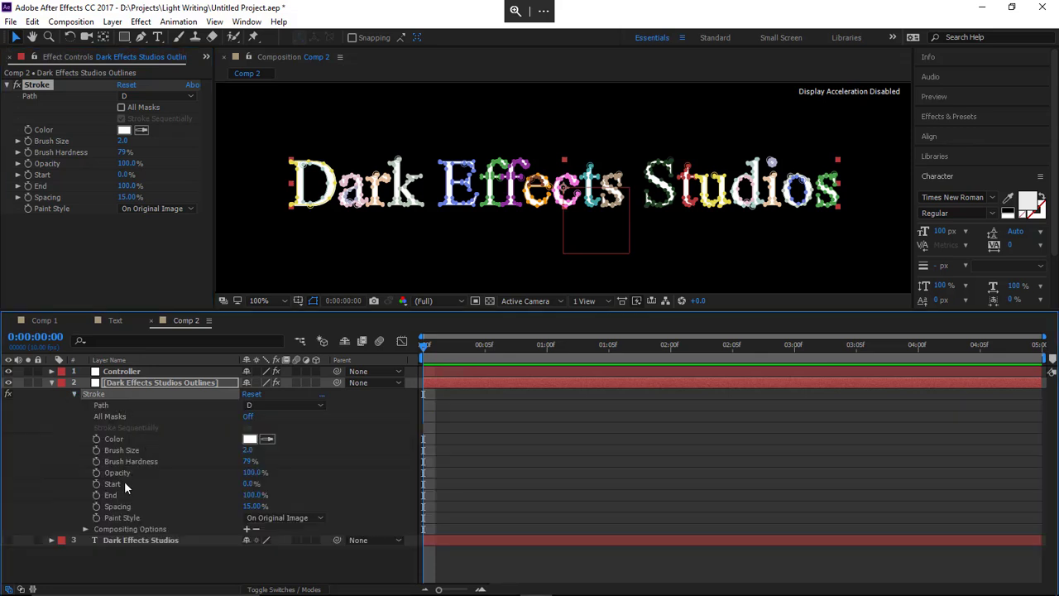
Step: Link the Stroke's End to the Controller's Slider with a pick-whip expression
{"action": "left_click", "coordinate": [123, 372]}
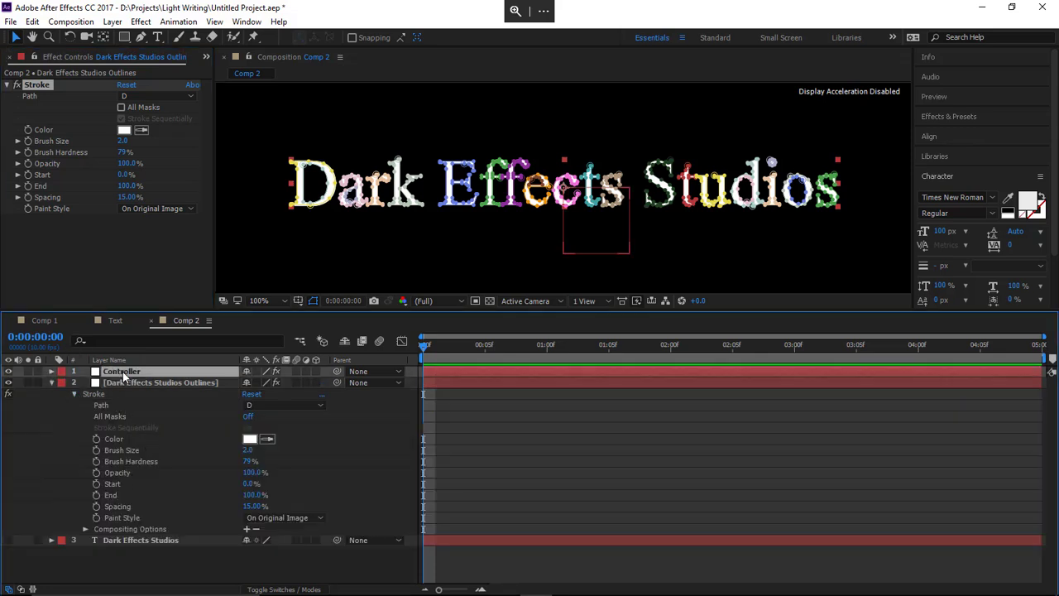
{"action": "key", "text": "e"}
{"action": "left_click", "coordinate": [75, 383]}
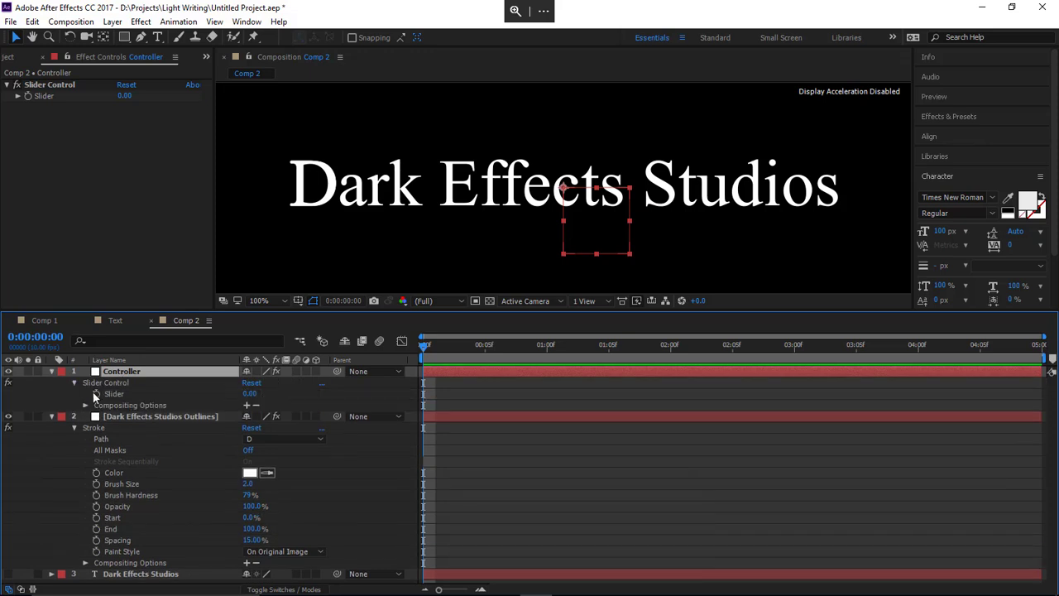
{"action": "left_click", "coordinate": [97, 528], "text": "alt"}
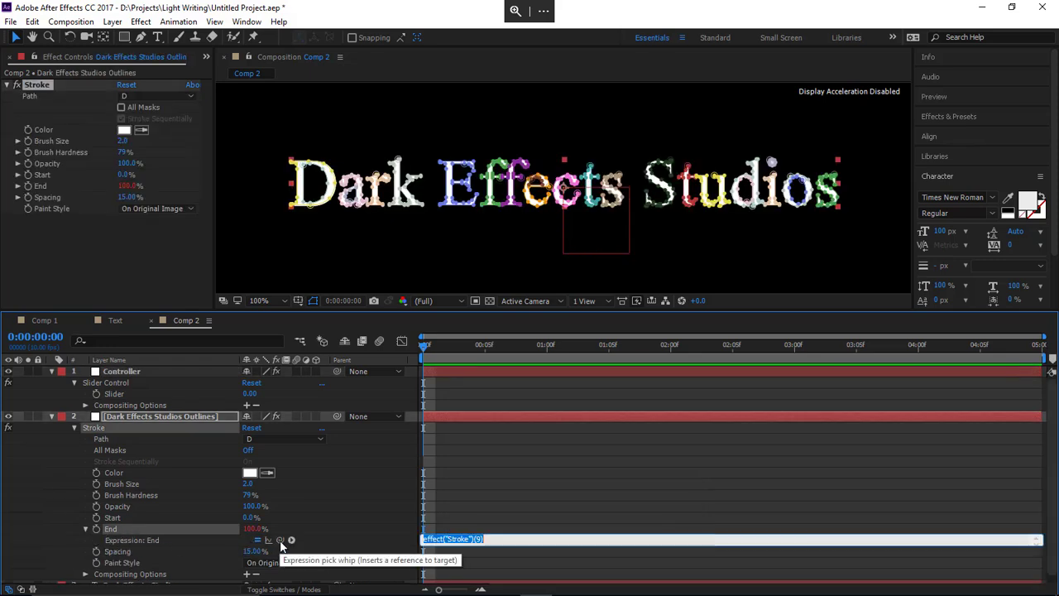
{"action": "left_click_drag", "start_coordinate": [279, 539], "coordinate": [118, 395]}
{"action": "left_click", "coordinate": [374, 393]}
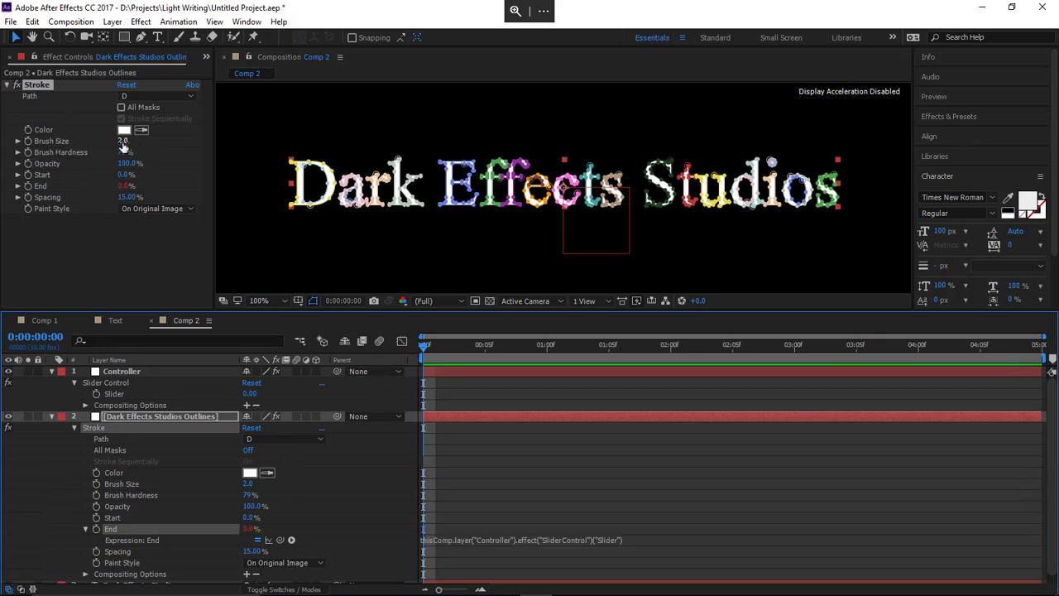
Step: Set the Stroke brush size to 4 and hardness to 0%
{"action": "left_click", "coordinate": [123, 142]}
{"action": "type", "text": "4"}
{"action": "key", "text": "Return"}
{"action": "left_click", "coordinate": [123, 152]}
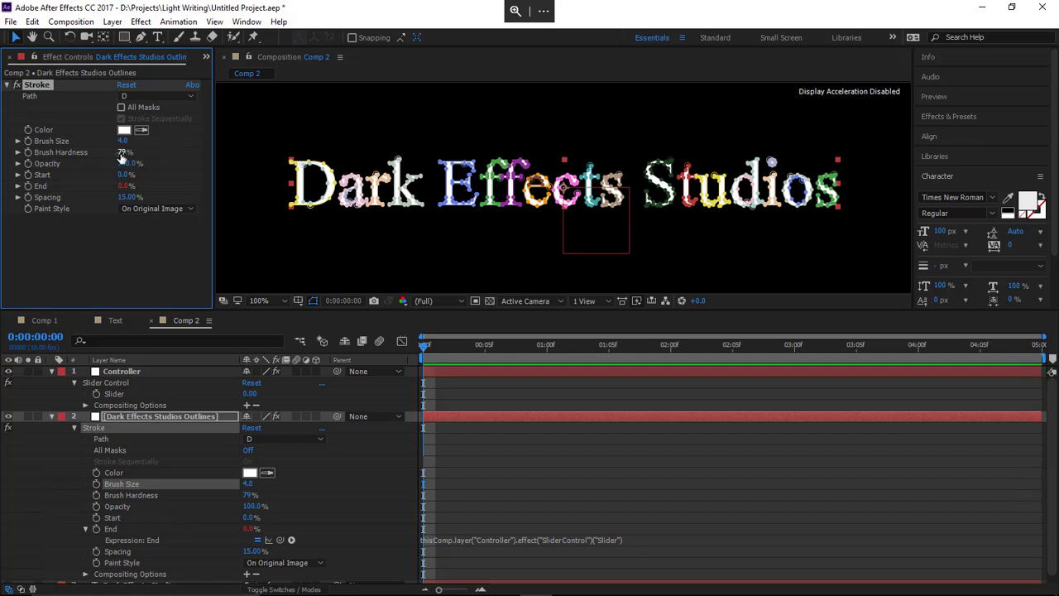
{"action": "type", "text": "0"}
{"action": "key", "text": "Return"}
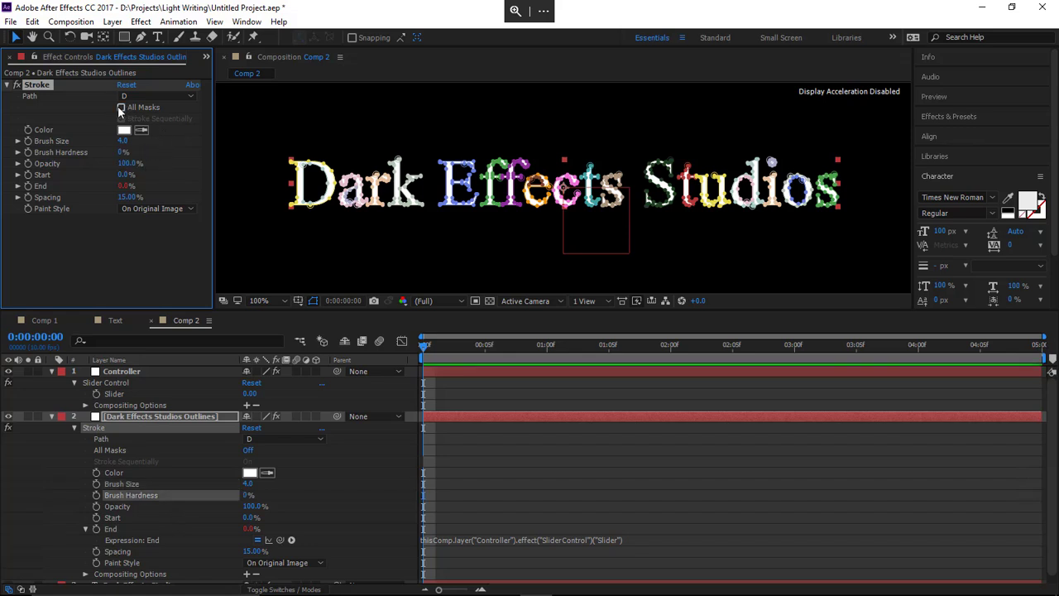
Step: Stroke all masks sequentially with paint style On Transparent
{"action": "left_click", "coordinate": [120, 108]}
{"action": "left_click", "coordinate": [121, 118]}
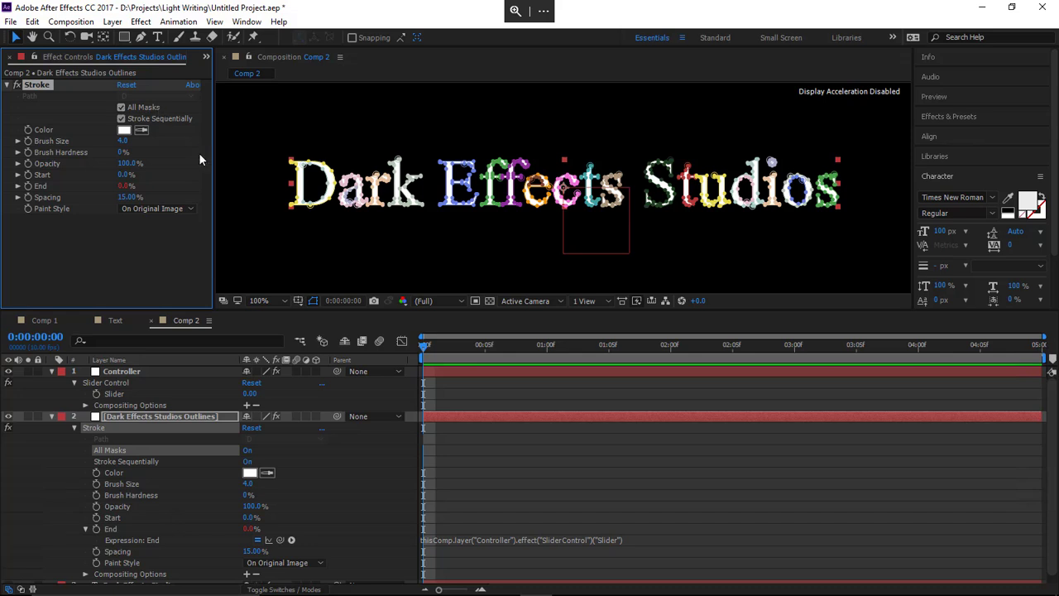
{"action": "left_click", "coordinate": [157, 208]}
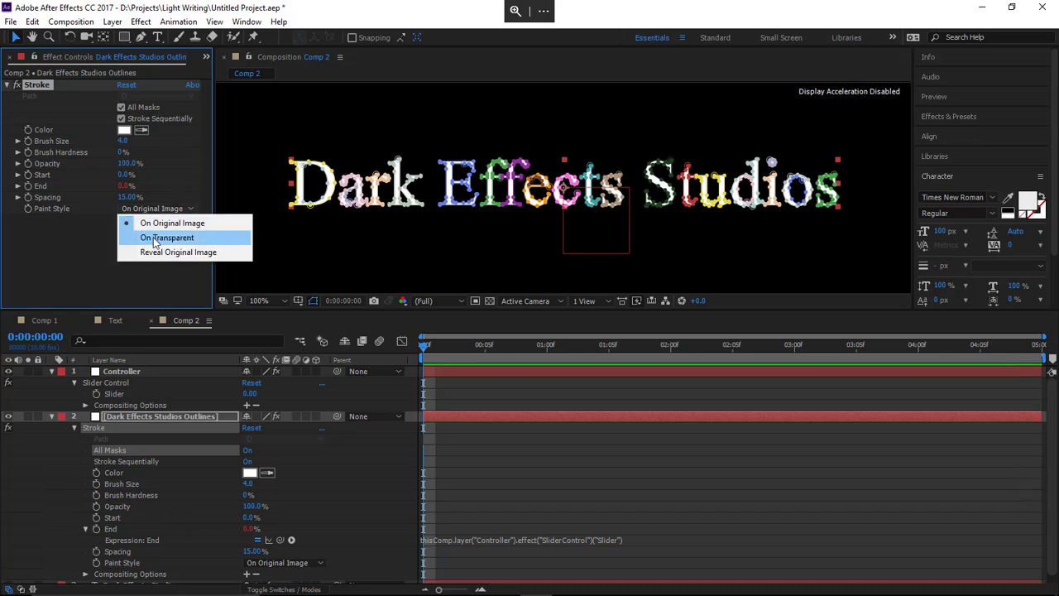
{"action": "left_click", "coordinate": [153, 239]}
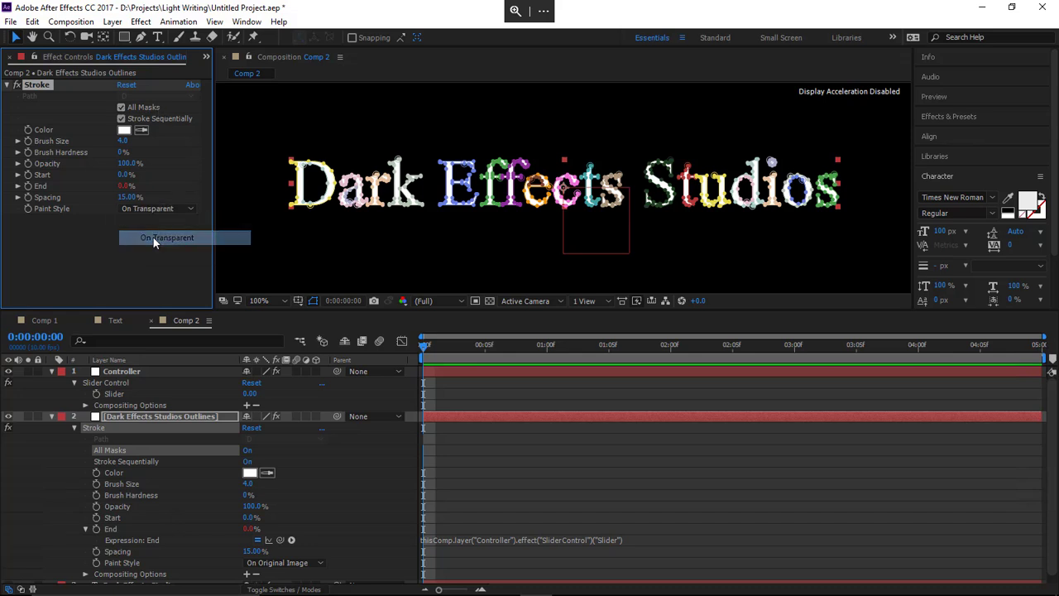
{"action": "left_click", "coordinate": [452, 453]}
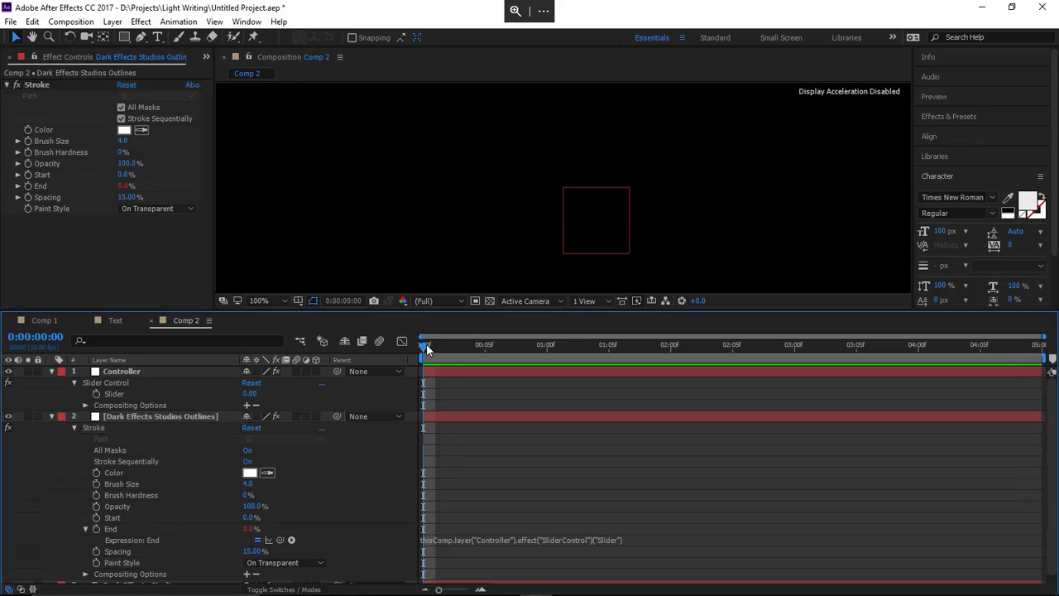
{"action": "mouse_move", "coordinate": [424, 344]}
{"action": "left_mouse_down"}
{"action": "mouse_move", "coordinate": [666, 344]}
{"action": "mouse_move", "coordinate": [406, 346]}
{"action": "left_mouse_up"}
Step: Keyframe the Controller's Slider at 0 at the start and 100 at 3 seconds
{"action": "left_click", "coordinate": [96, 394]}
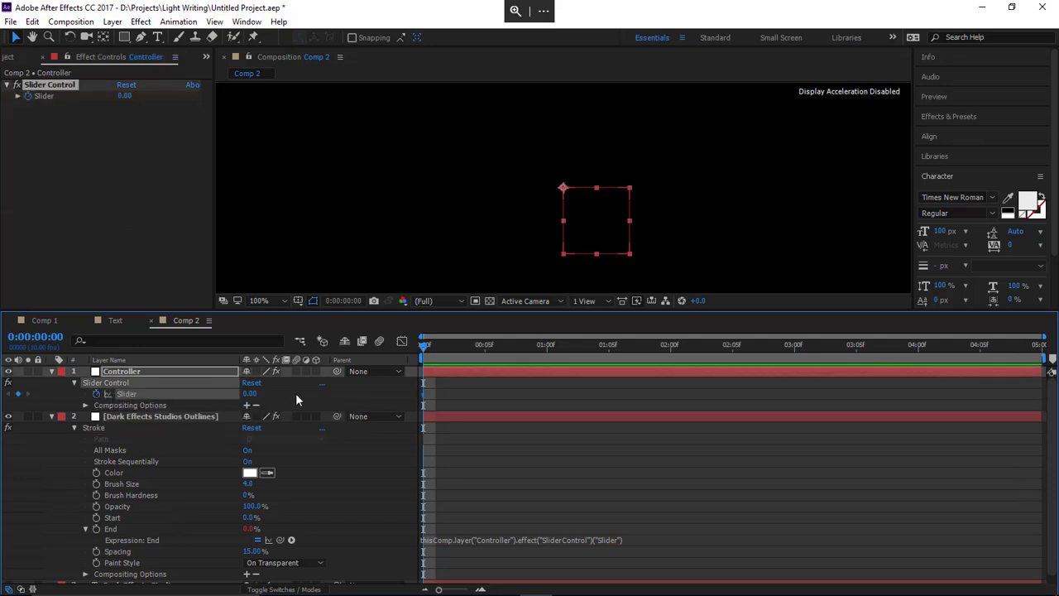
{"action": "left_click_drag", "start_coordinate": [425, 343], "coordinate": [794, 344]}
{"action": "left_click", "coordinate": [249, 394]}
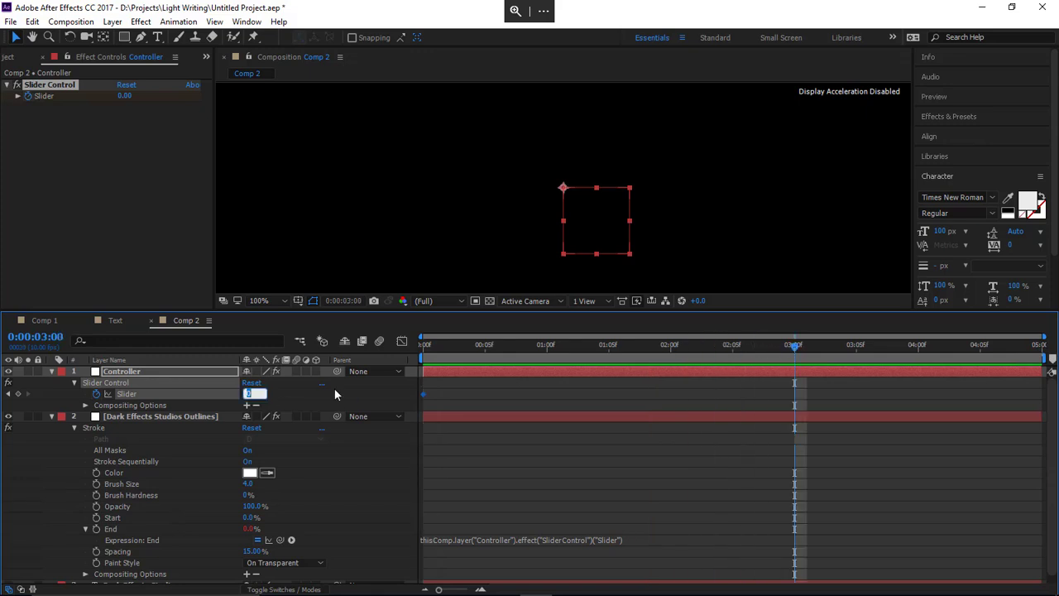
{"action": "type", "text": "100"}
{"action": "key", "text": "Return"}
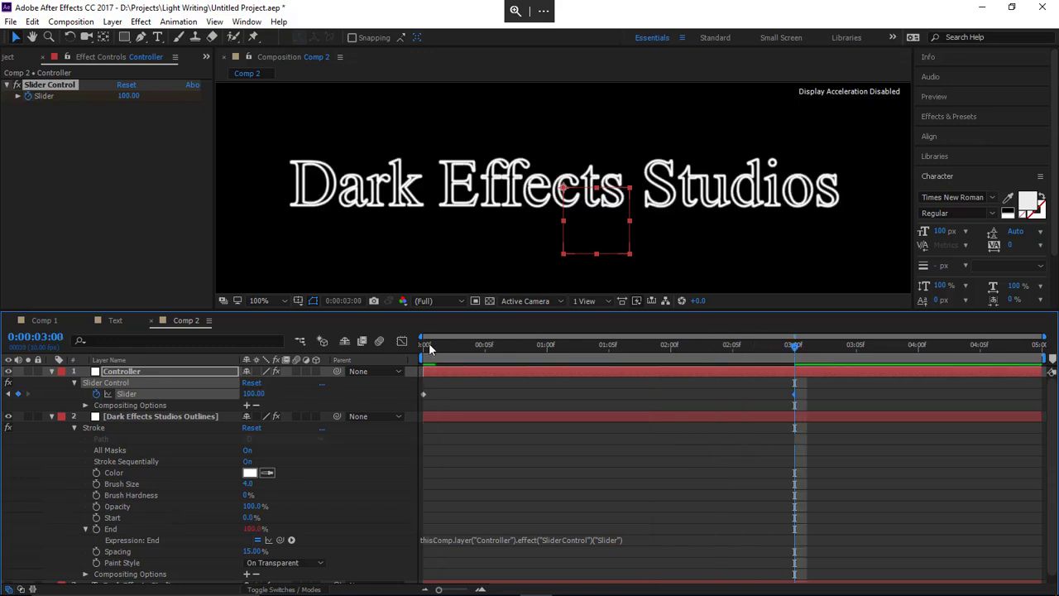
Step: Preview the write-on animation from the start, then collapse the Slider Control and Stroke groups
{"action": "left_click", "coordinate": [430, 348]}
{"action": "key", "text": "space"}
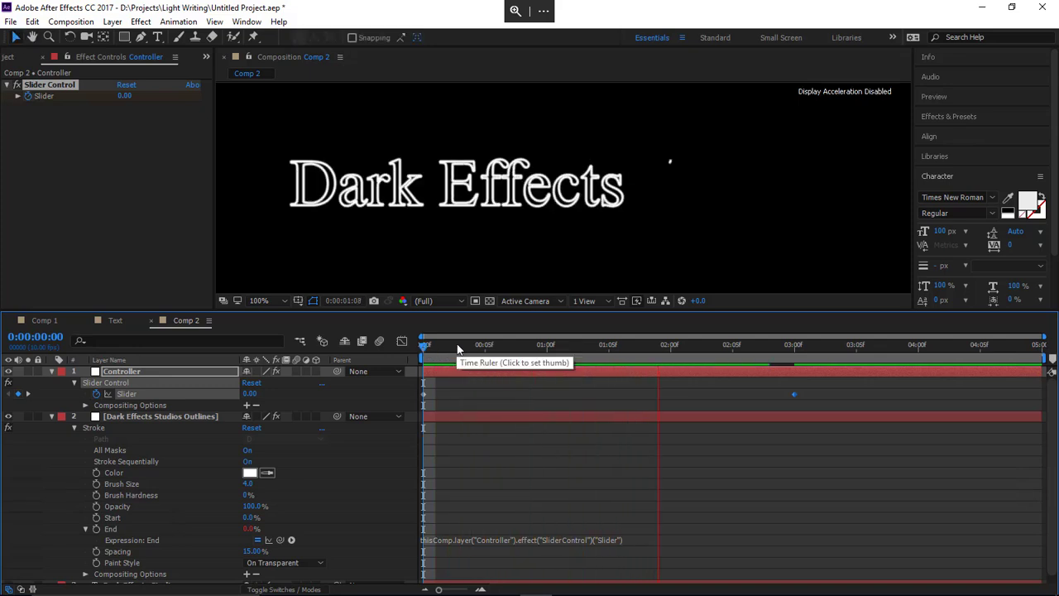
{"action": "key", "text": "space"}
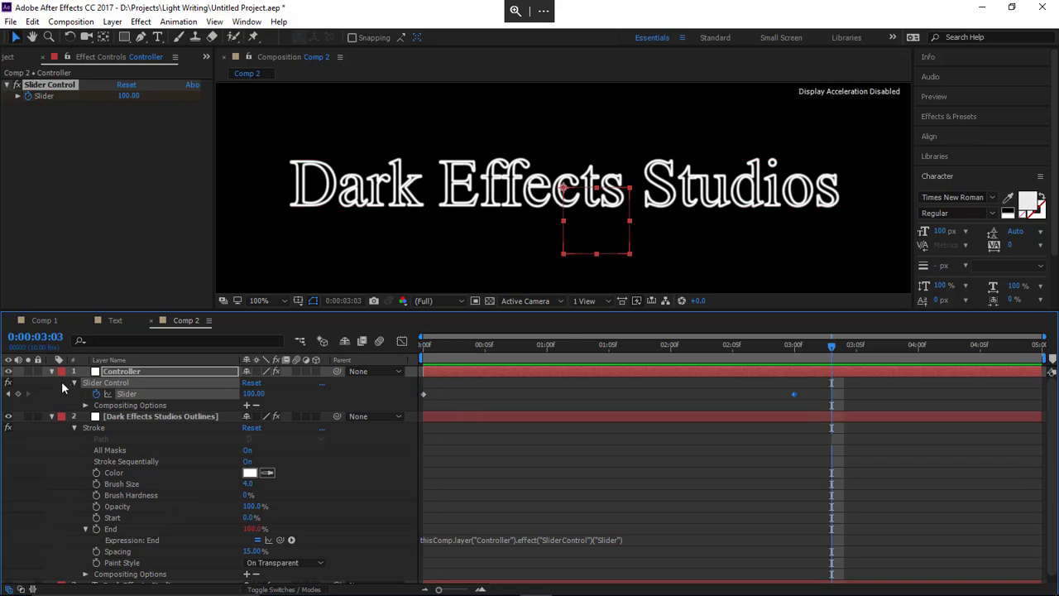
{"action": "left_click", "coordinate": [75, 383]}
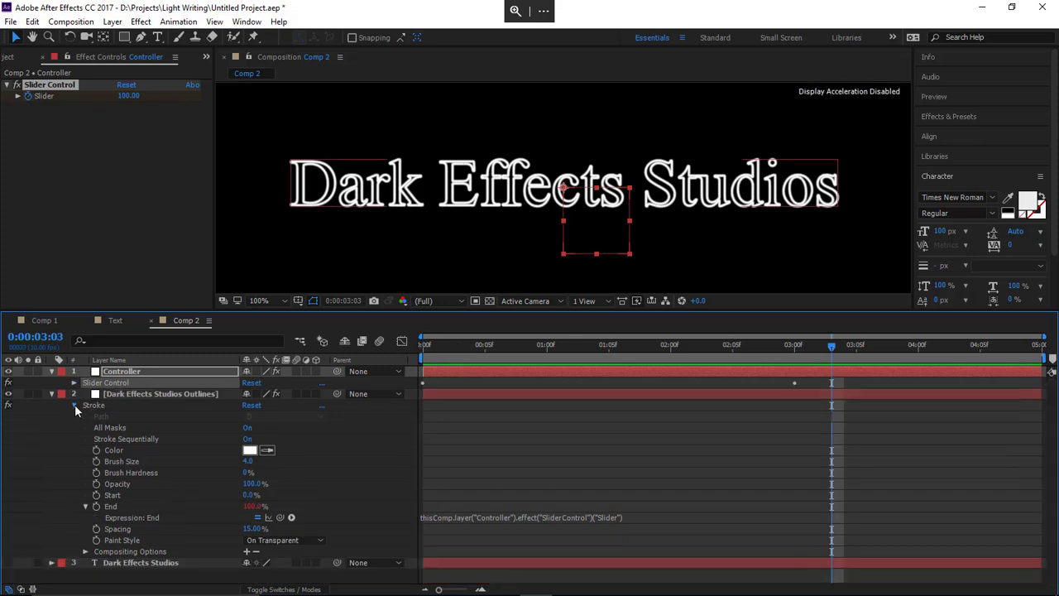
{"action": "left_click", "coordinate": [74, 404]}
{"action": "left_click", "coordinate": [146, 393]}
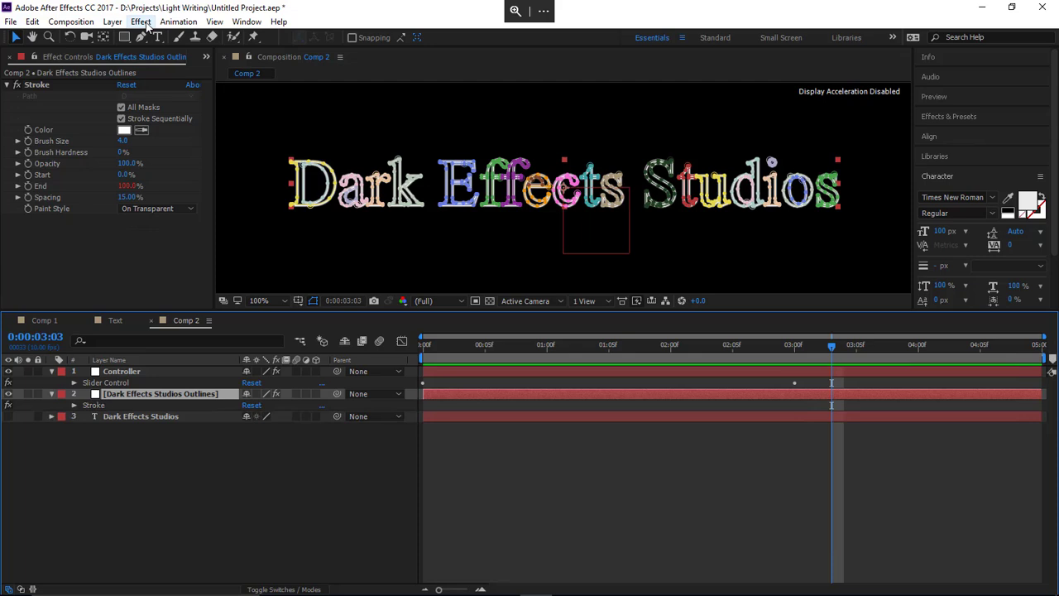
Step: Apply Stylize > Glow to the outlines layer with Glow Dimensions set to Vertical
{"action": "left_click", "coordinate": [146, 24]}
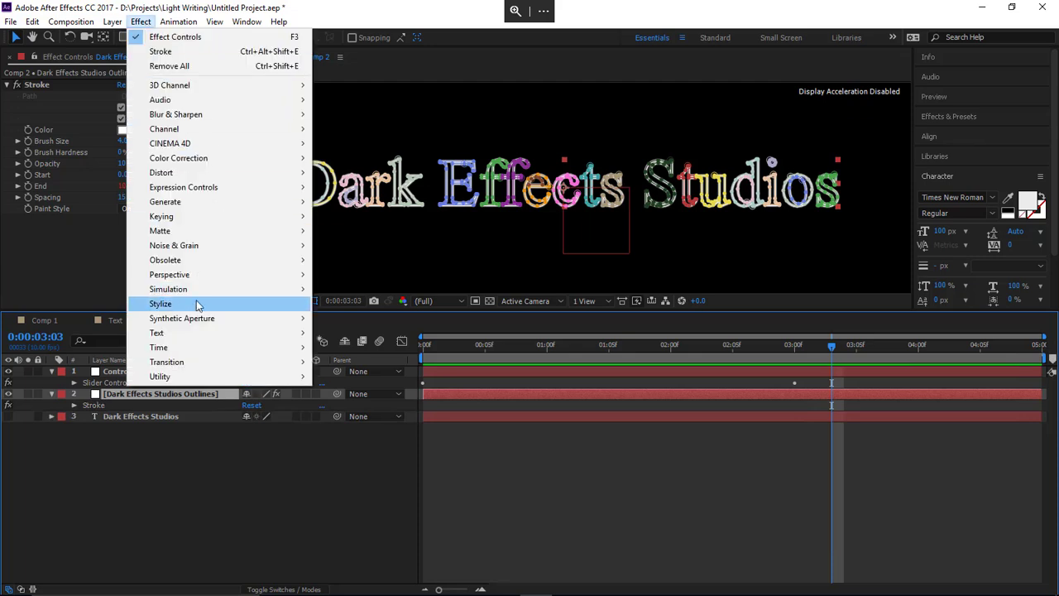
{"action": "mouse_move", "coordinate": [193, 306]}
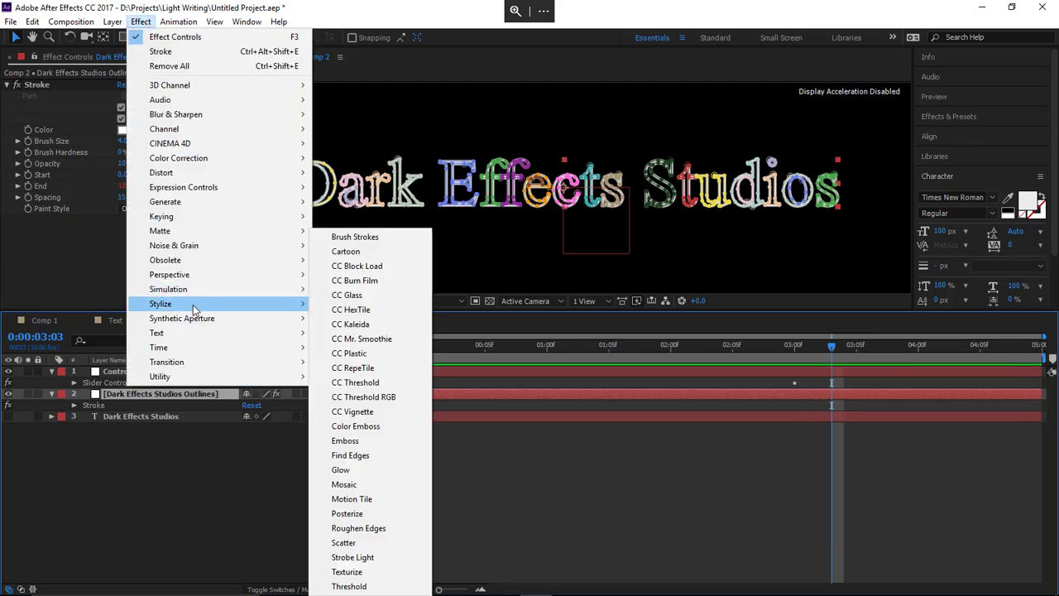
{"action": "left_click", "coordinate": [361, 468]}
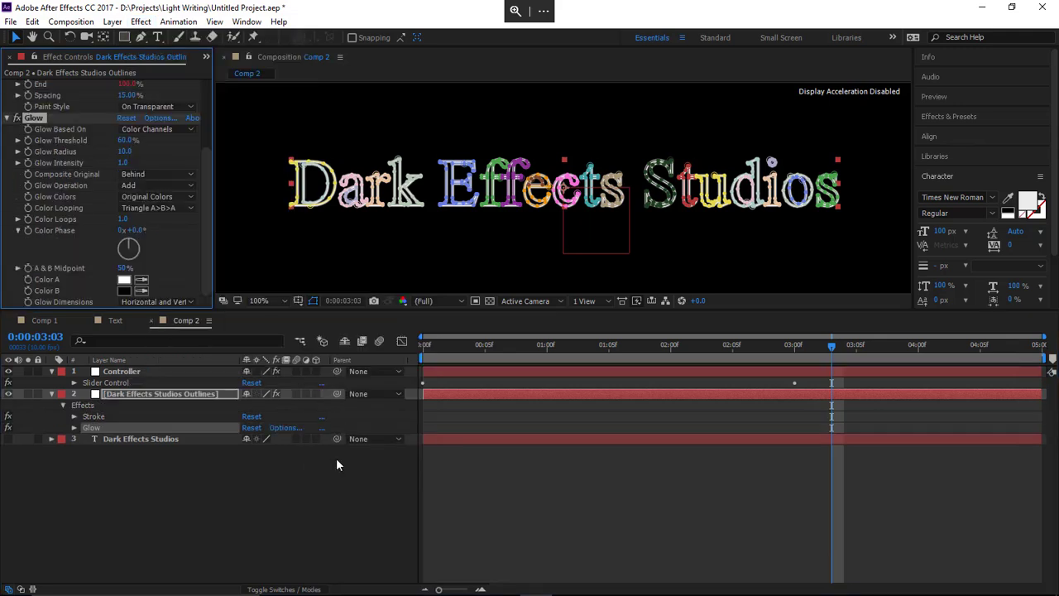
{"action": "left_click", "coordinate": [73, 427]}
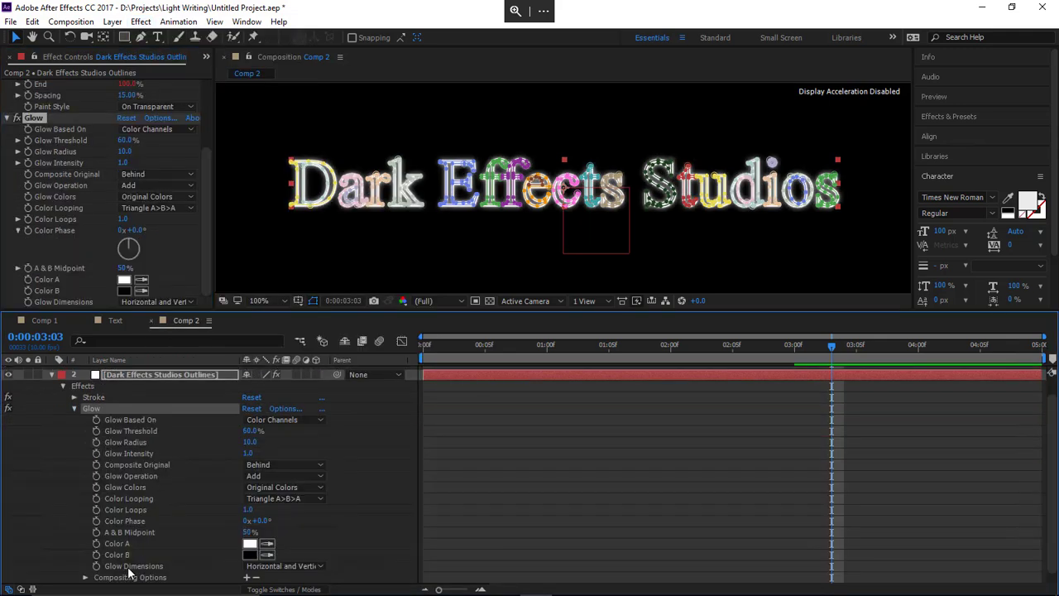
{"action": "left_click", "coordinate": [283, 566]}
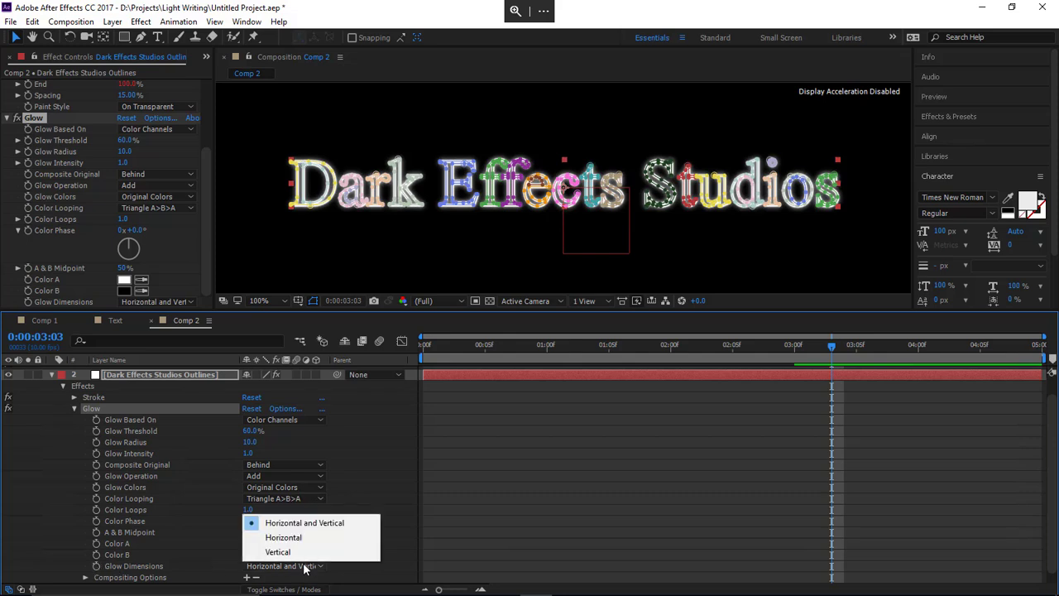
{"action": "left_click", "coordinate": [287, 553]}
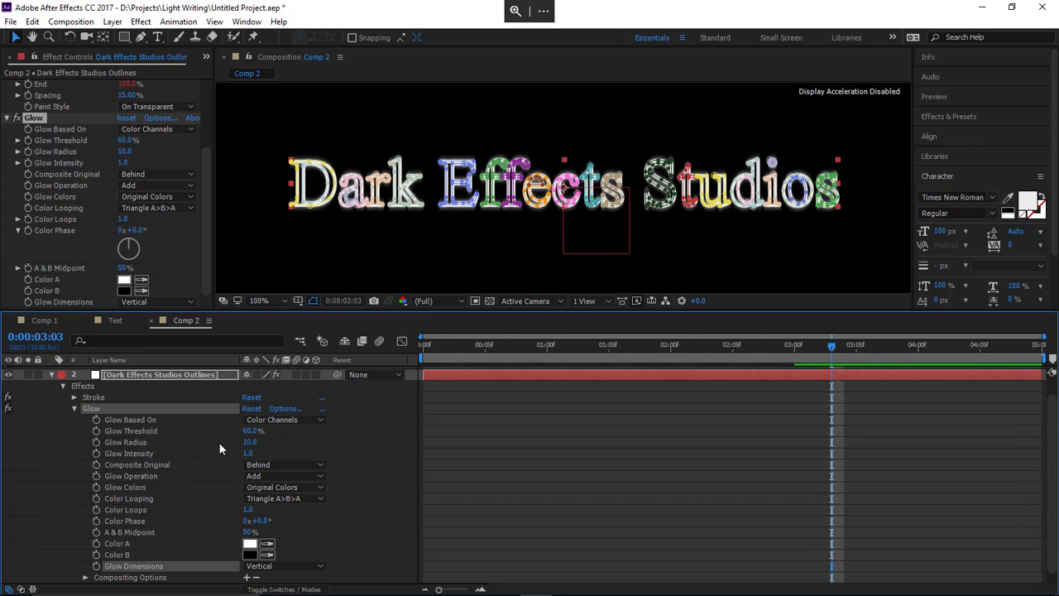
Step: Keyframe Glow Radius at 0 at the start and 290 at frame 7
{"action": "left_click", "coordinate": [423, 345]}
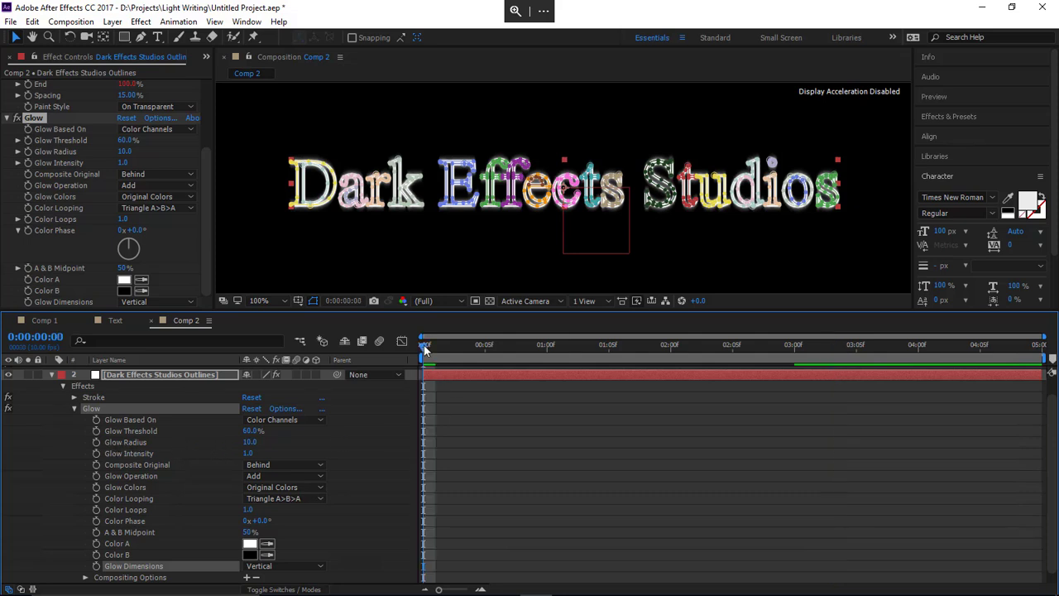
{"action": "left_click", "coordinate": [97, 442]}
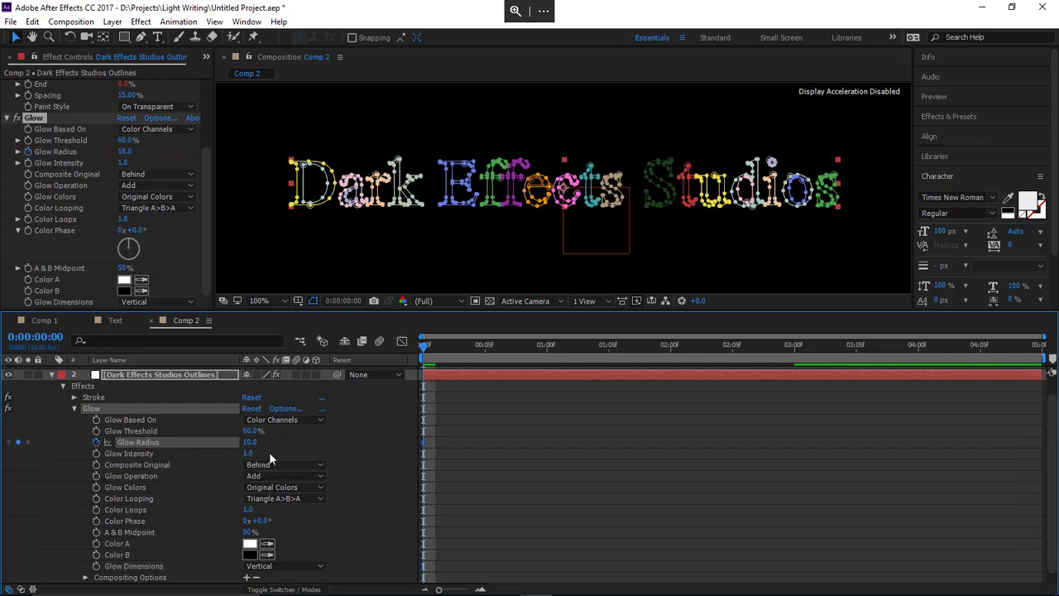
{"action": "left_click", "coordinate": [249, 441]}
{"action": "type", "text": "0"}
{"action": "key", "text": "Return"}
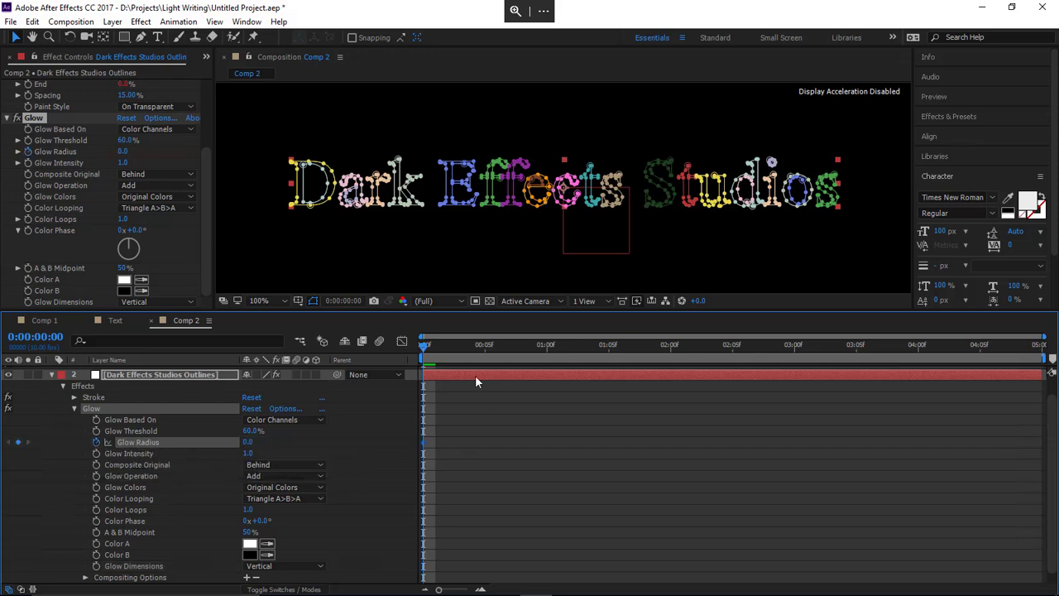
{"action": "left_click_drag", "start_coordinate": [457, 348], "coordinate": [514, 347]}
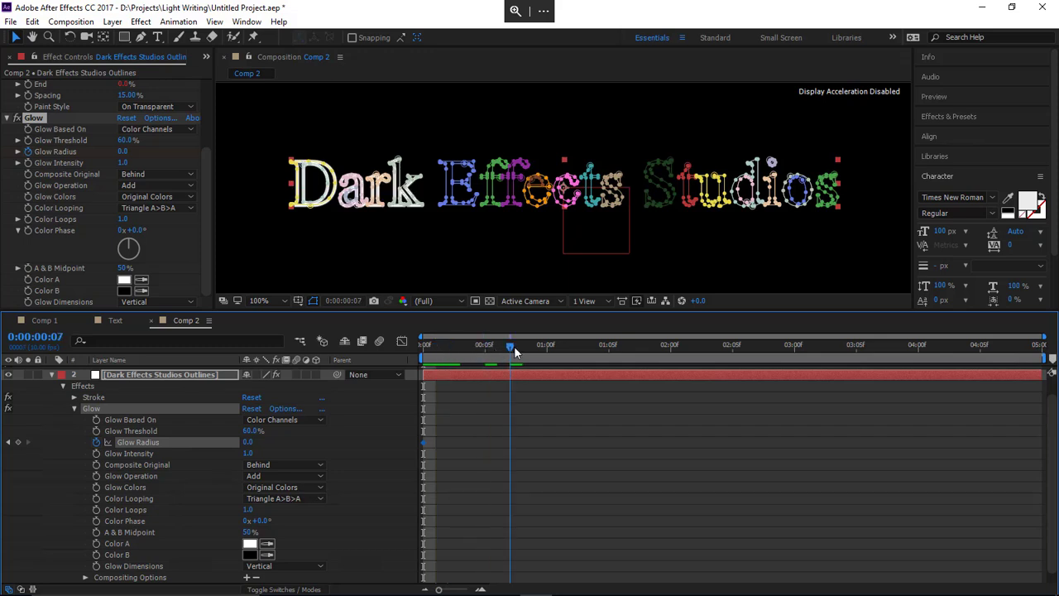
{"action": "left_click", "coordinate": [248, 442]}
{"action": "type", "text": "290"}
{"action": "key", "text": "Return"}
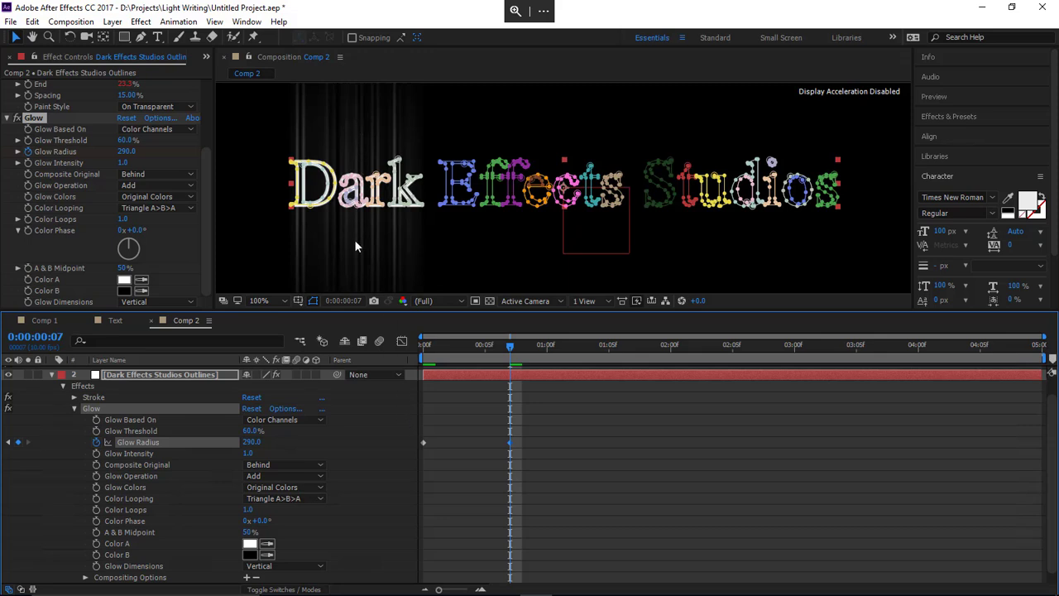
Step: Key Glow Radius 100 at 1:03, then paste the last two keyframes at 2:02
{"action": "left_click_drag", "start_coordinate": [510, 345], "coordinate": [584, 347]}
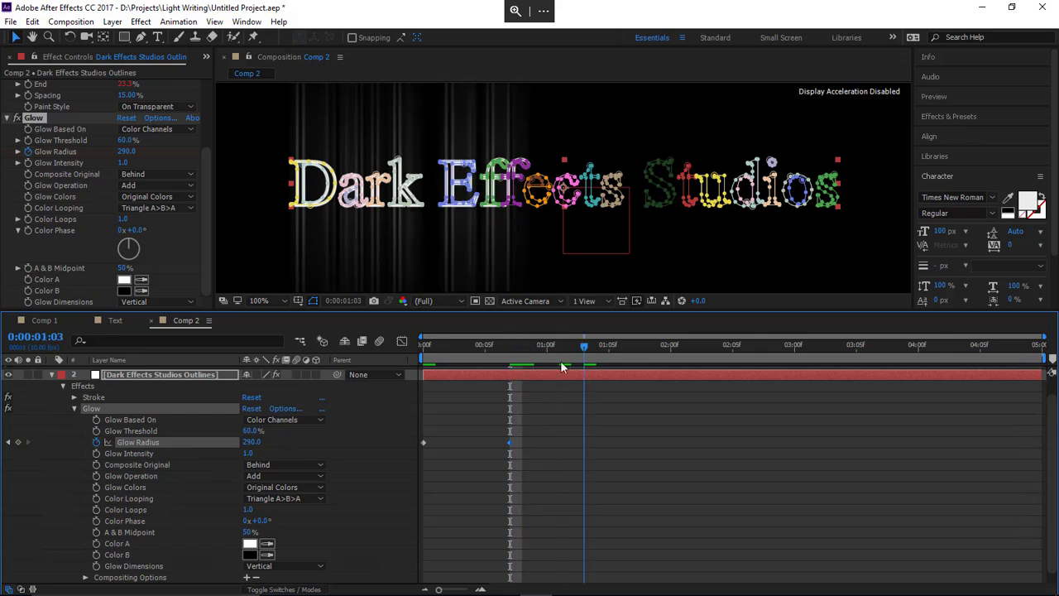
{"action": "left_click", "coordinate": [254, 443]}
{"action": "type", "text": "100"}
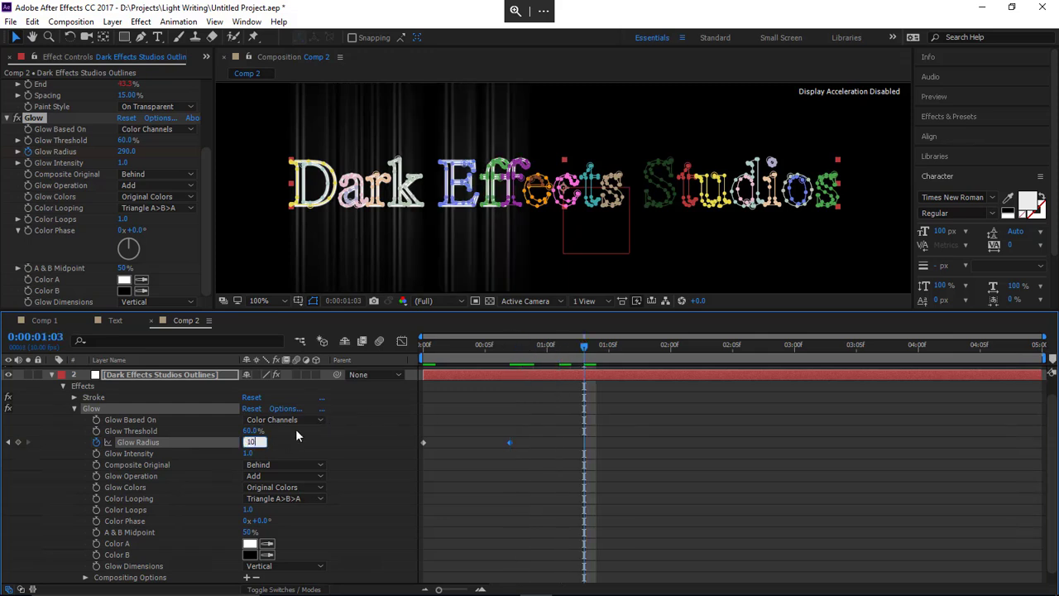
{"action": "key", "text": "Return"}
{"action": "left_click_drag", "start_coordinate": [593, 480], "coordinate": [504, 429]}
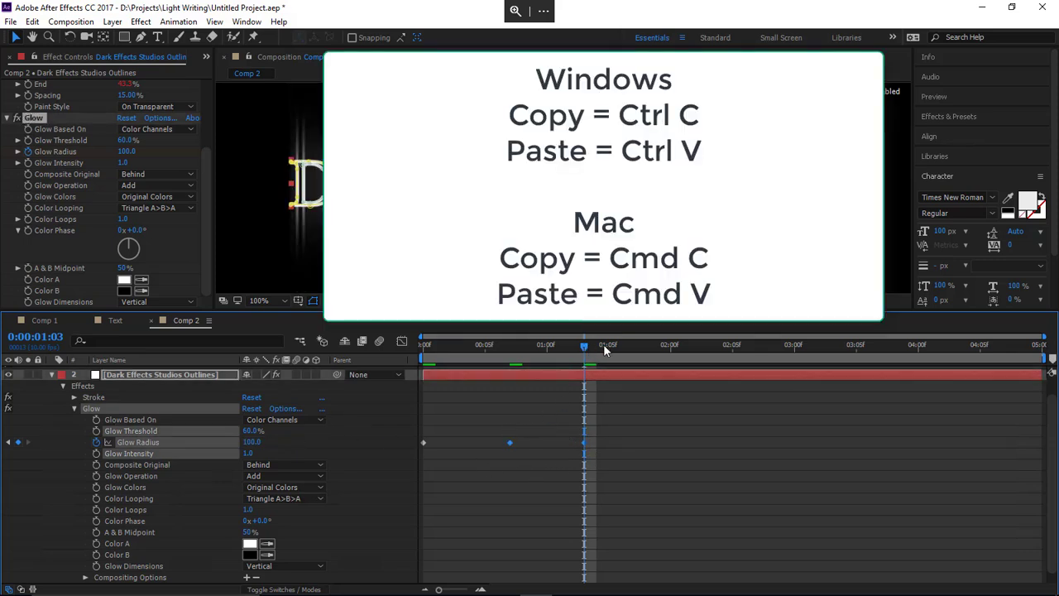
{"action": "left_click_drag", "start_coordinate": [604, 345], "coordinate": [980, 345]}
{"action": "key", "text": "ctrl+v"}
{"action": "key", "text": "ctrl+v"}
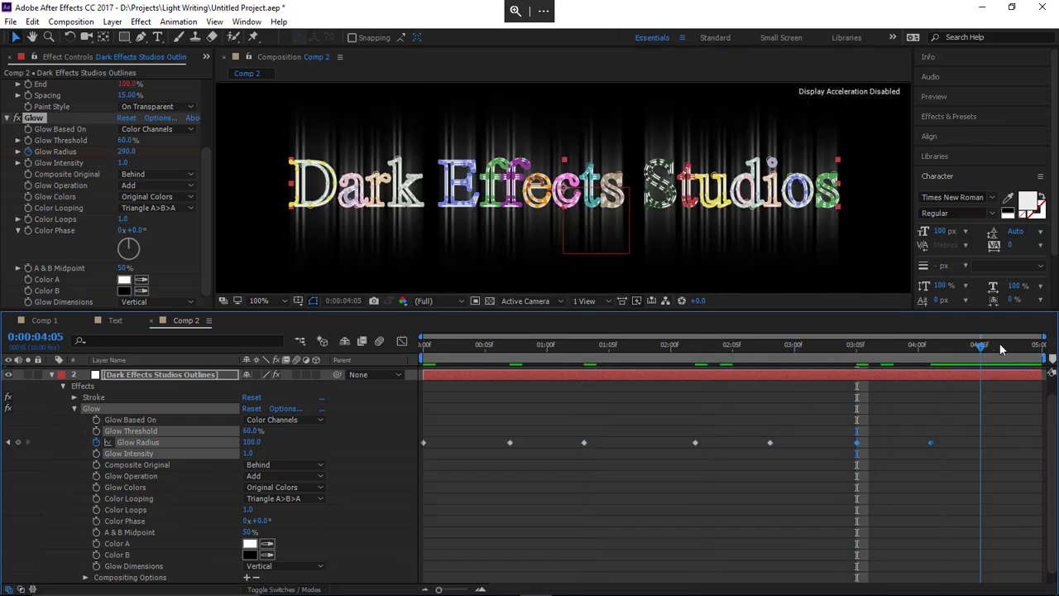
Step: Set Glow Radius to 0 at 4:07 and collapse the Glow effect
{"action": "left_click", "coordinate": [1003, 346]}
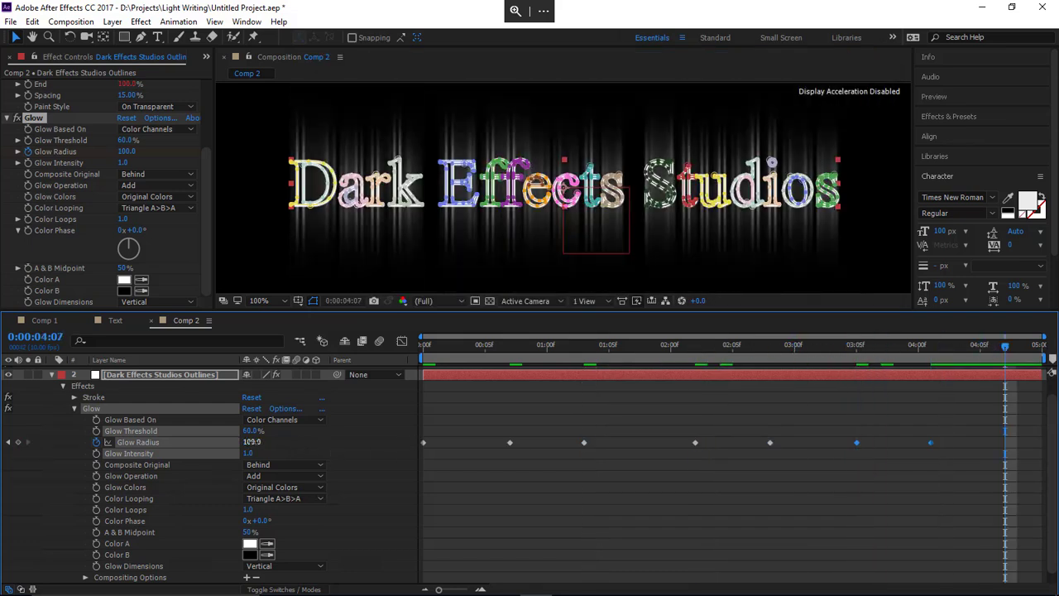
{"action": "left_click", "coordinate": [253, 442]}
{"action": "key", "text": "Return"}
{"action": "left_click", "coordinate": [257, 441]}
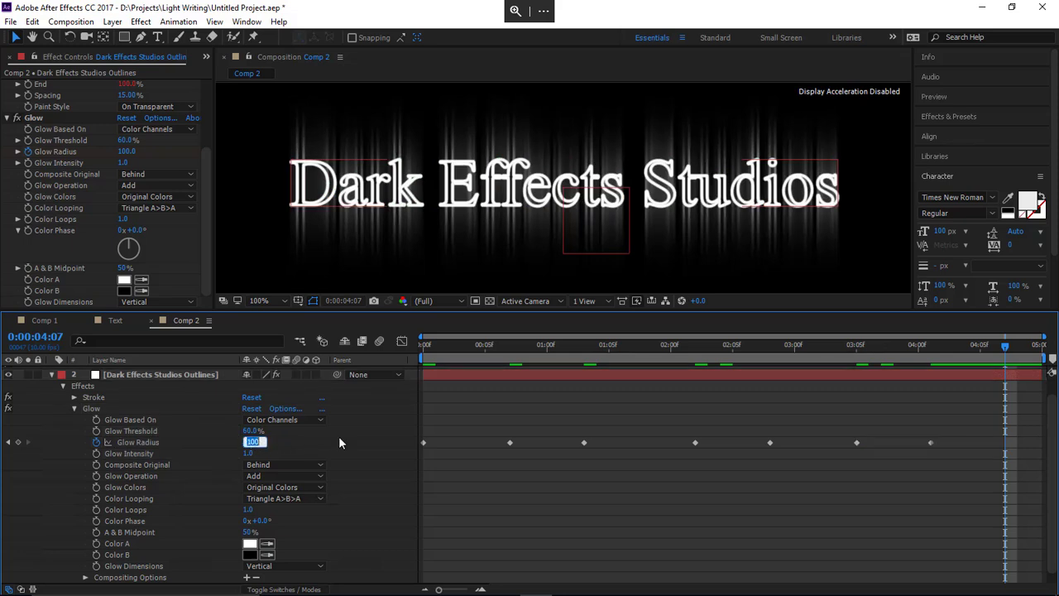
{"action": "type", "text": "0"}
{"action": "key", "text": "Return"}
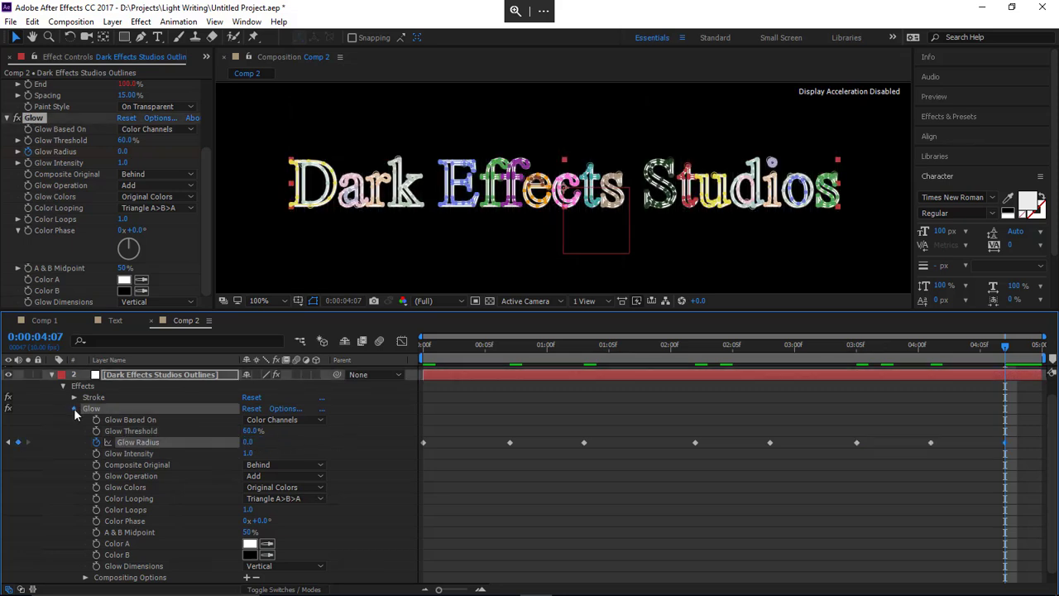
{"action": "left_click", "coordinate": [74, 408]}
{"action": "left_click_drag", "start_coordinate": [461, 346], "coordinate": [422, 340]}
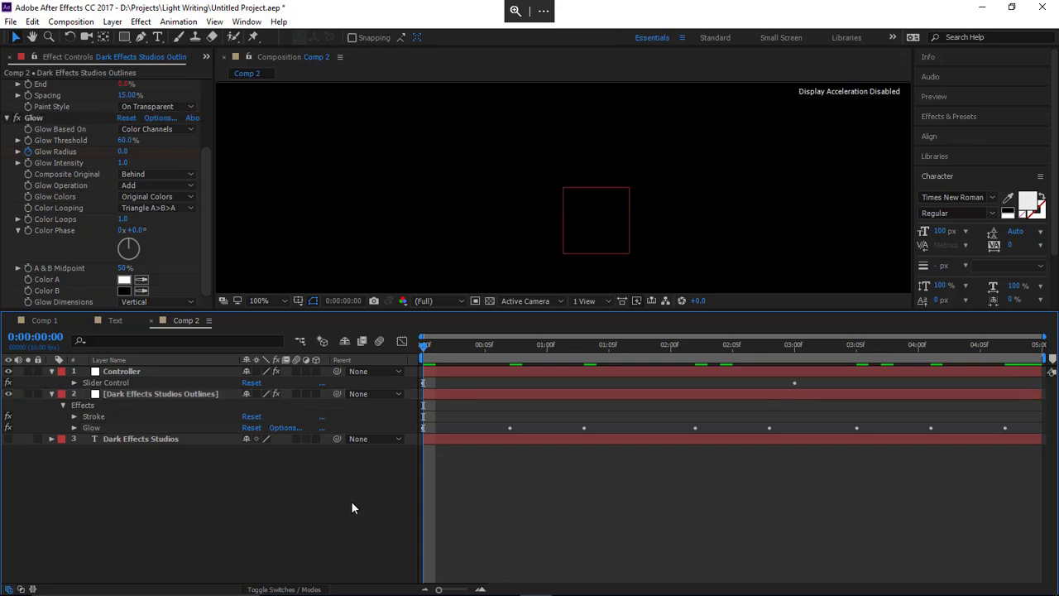
Step: Preview the glowing write-on title, scrubbing through to 4:07, then switch to Chrome
{"action": "key", "text": "space"}
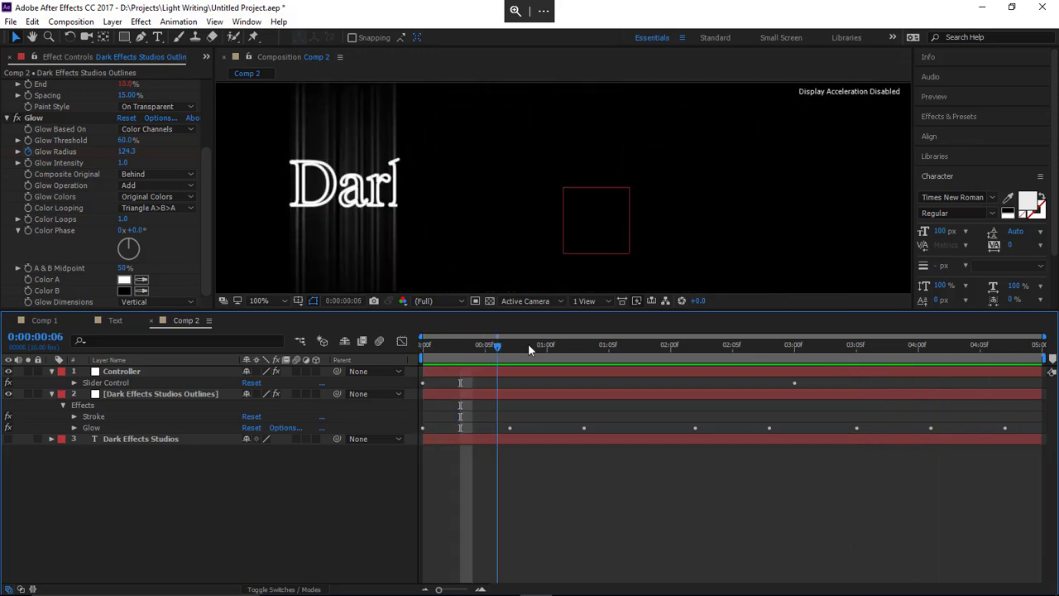
{"action": "left_click_drag", "start_coordinate": [528, 343], "coordinate": [1001, 358]}
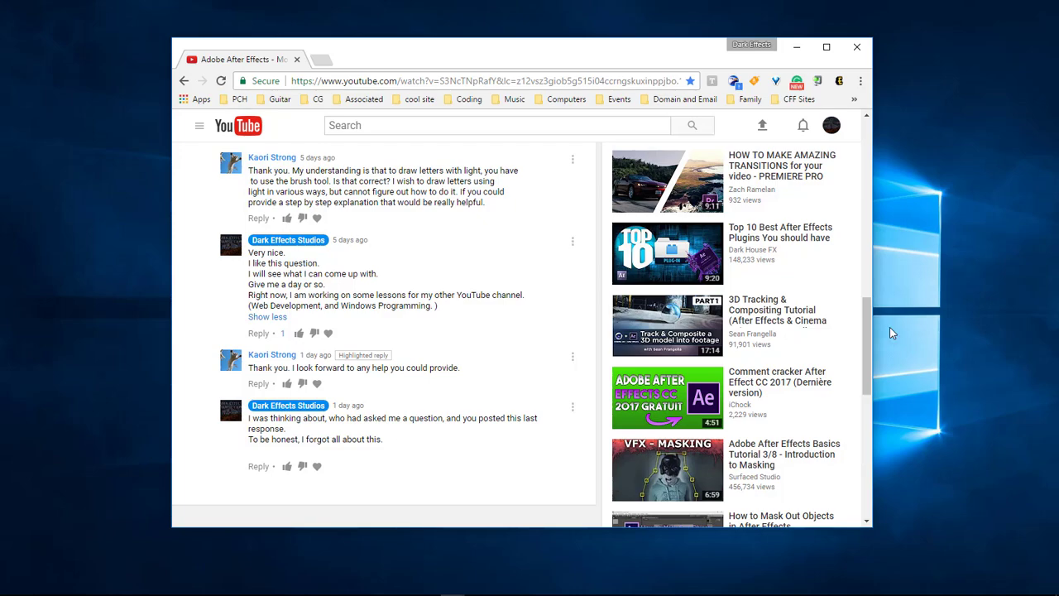
{"action": "mouse_move", "coordinate": [363, 593]}
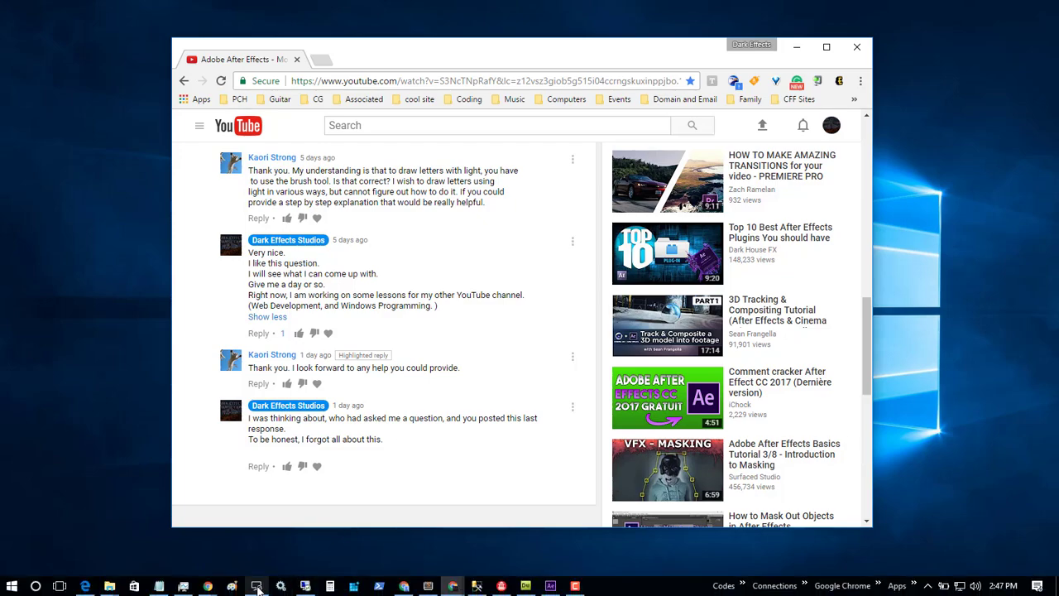